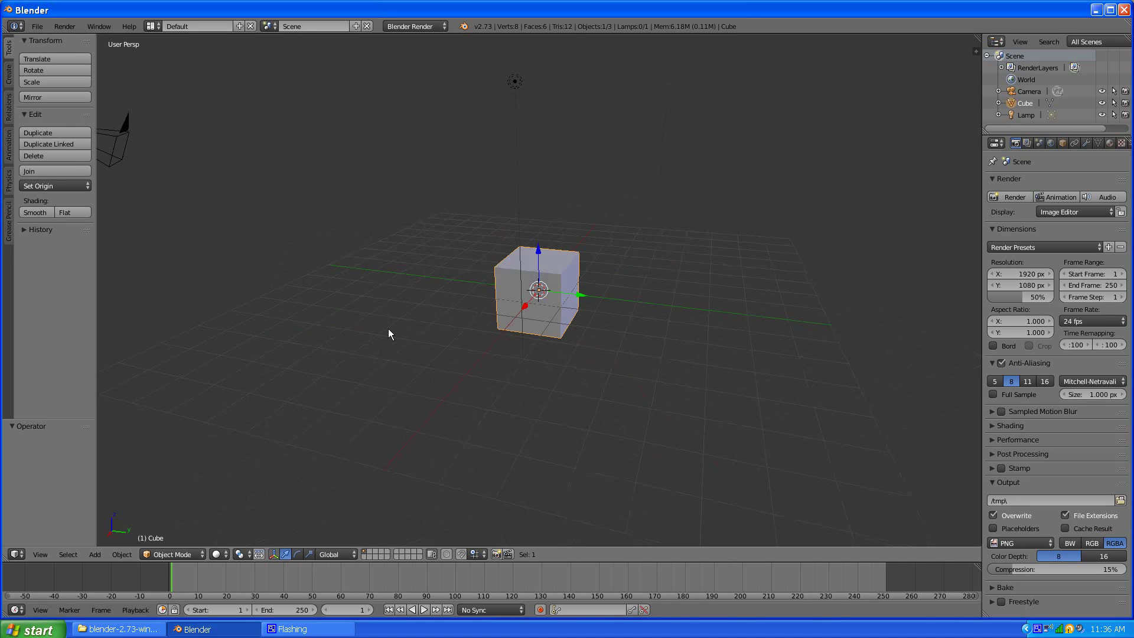
Zoom in and turn on Wire and Draw All Edges in the cube's Object display settings
scroll(512, 339, up, 4)
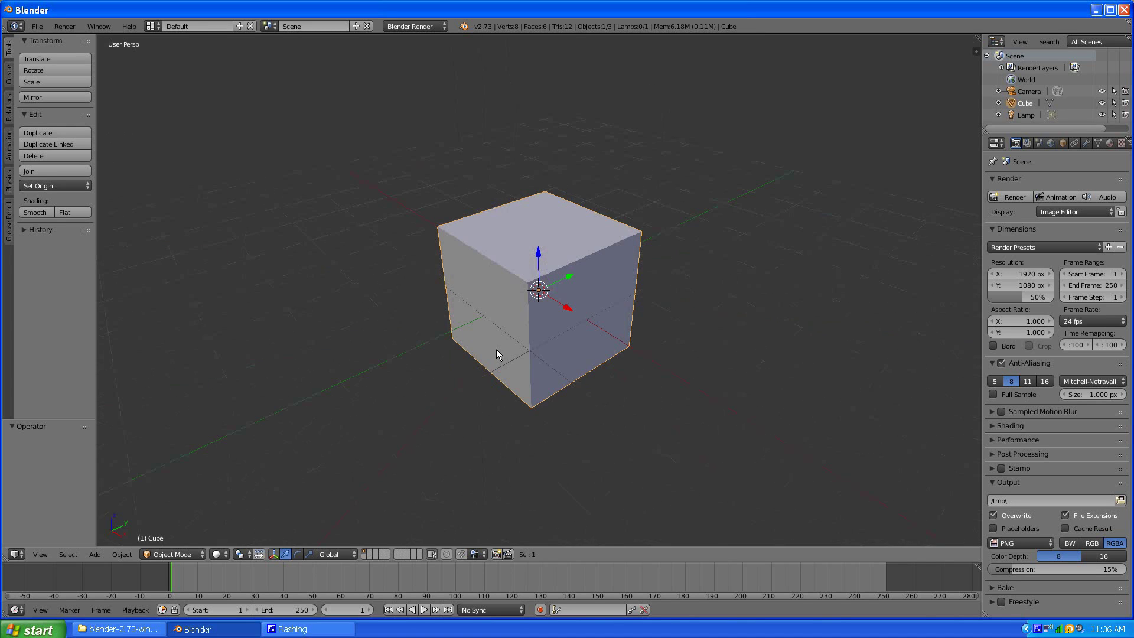
scroll(521, 354, up, 2)
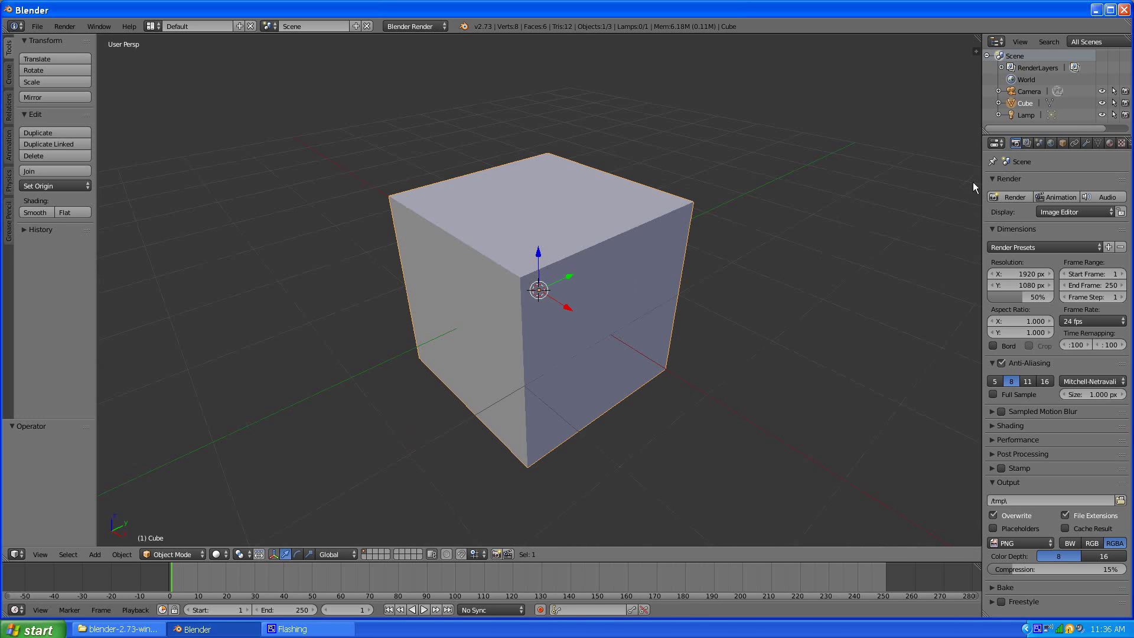
click(1063, 142)
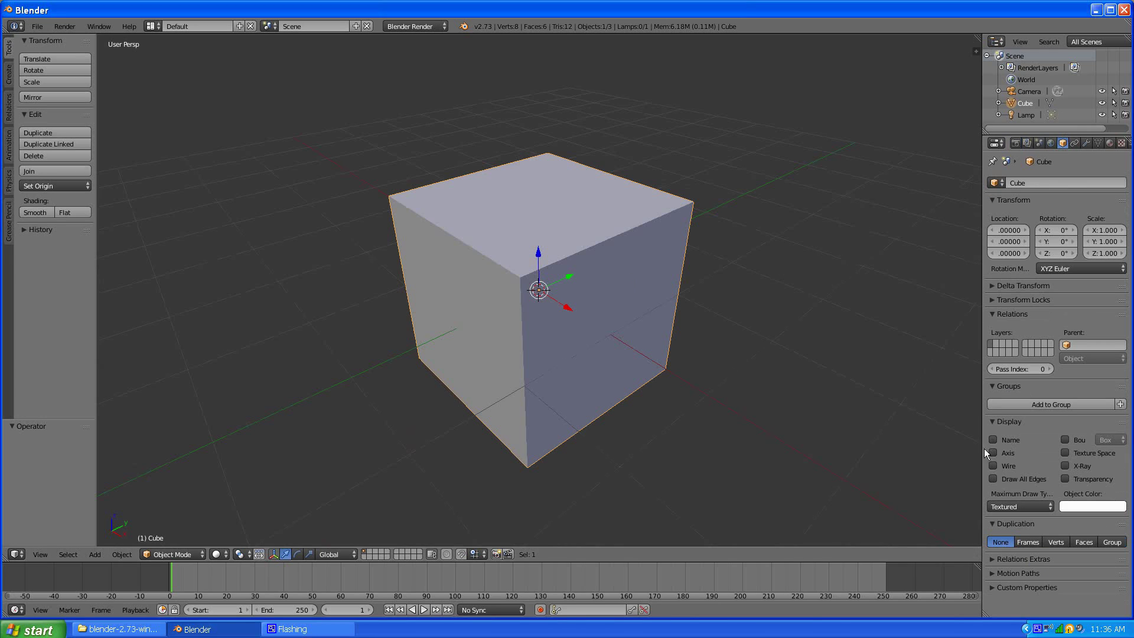
click(993, 465)
click(993, 478)
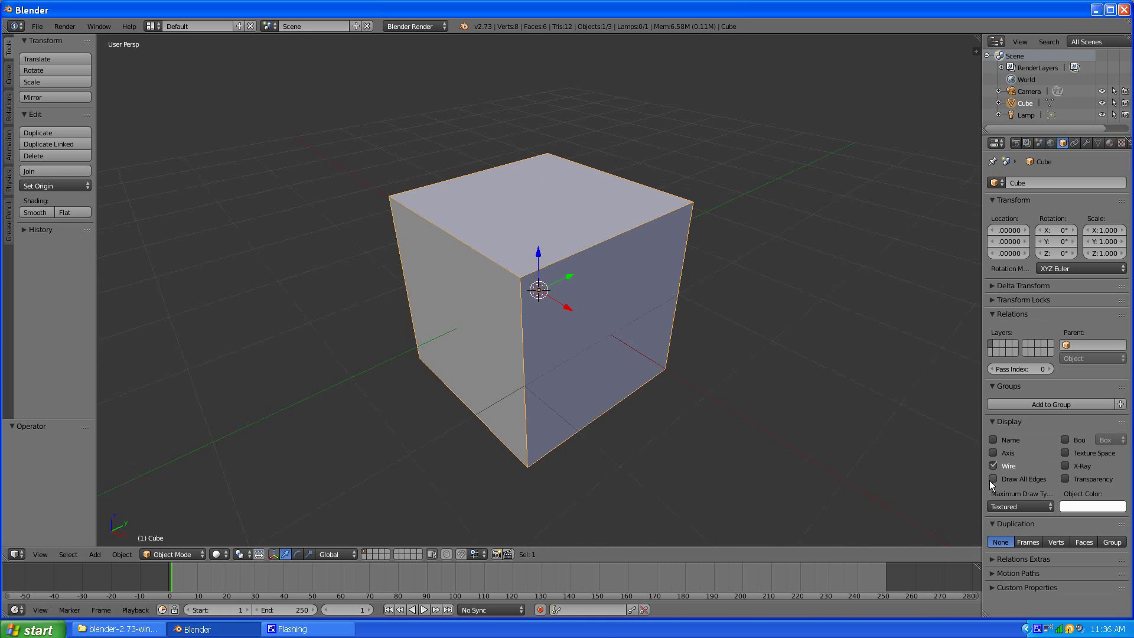
Add a Simple Subdivision Surface modifier with view level 3 and apply it to the cube
click(1086, 144)
click(1035, 182)
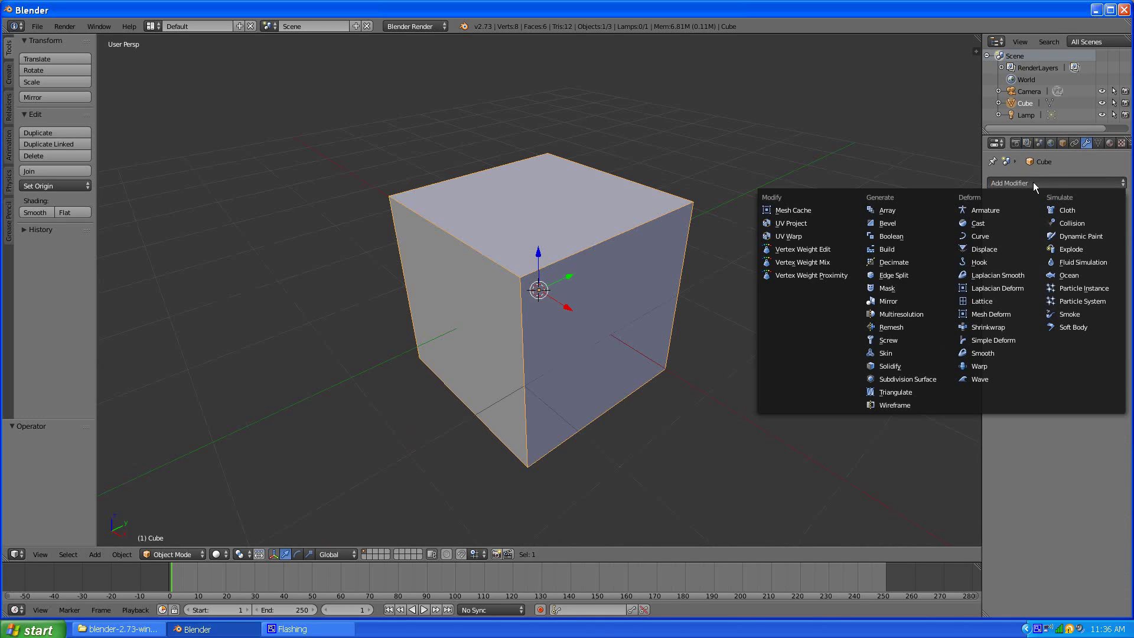
click(908, 380)
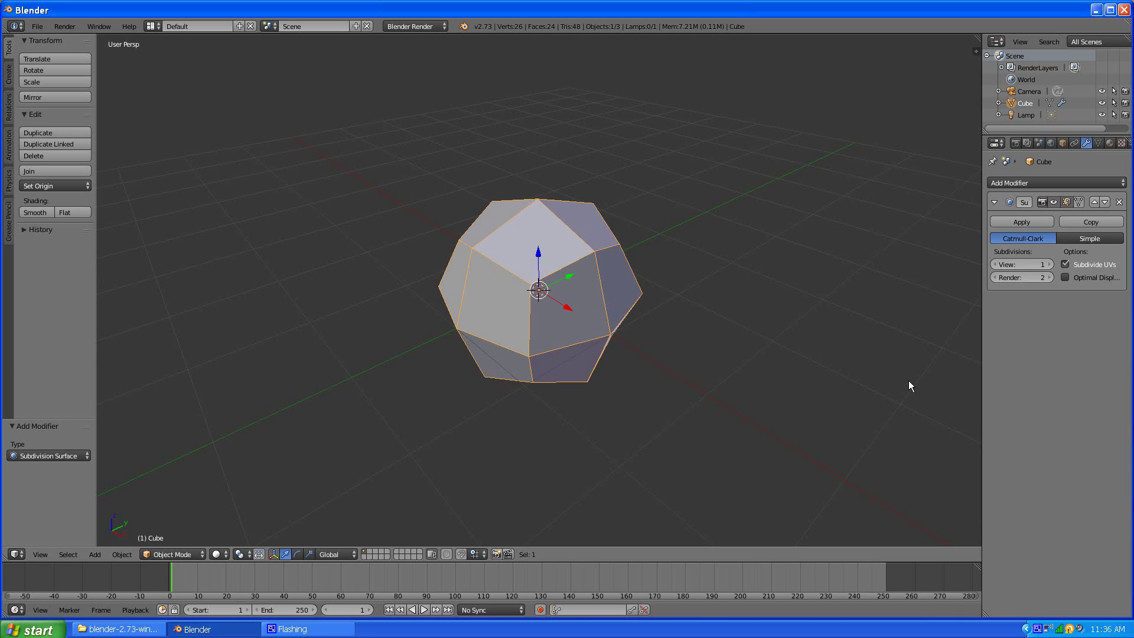
click(1092, 240)
click(1050, 265)
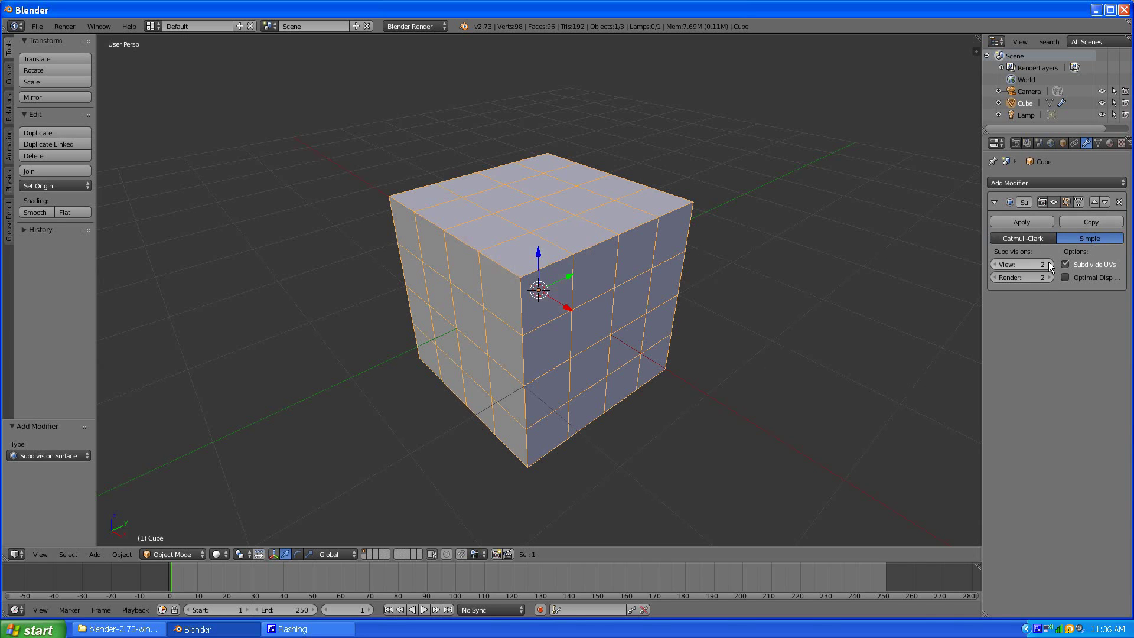
click(1050, 265)
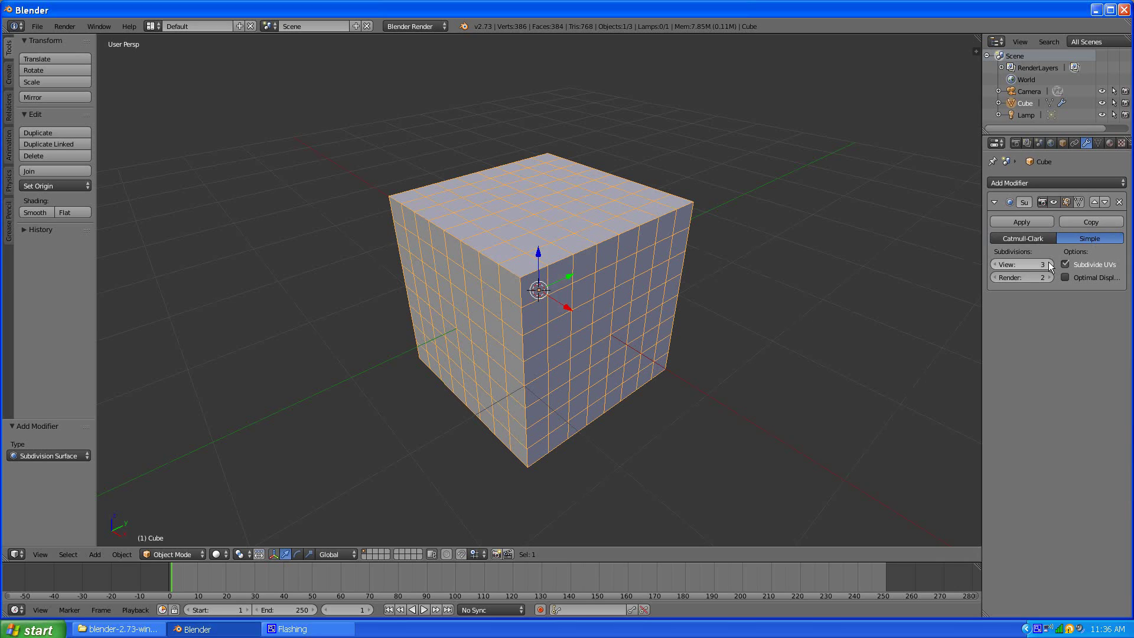
click(1015, 221)
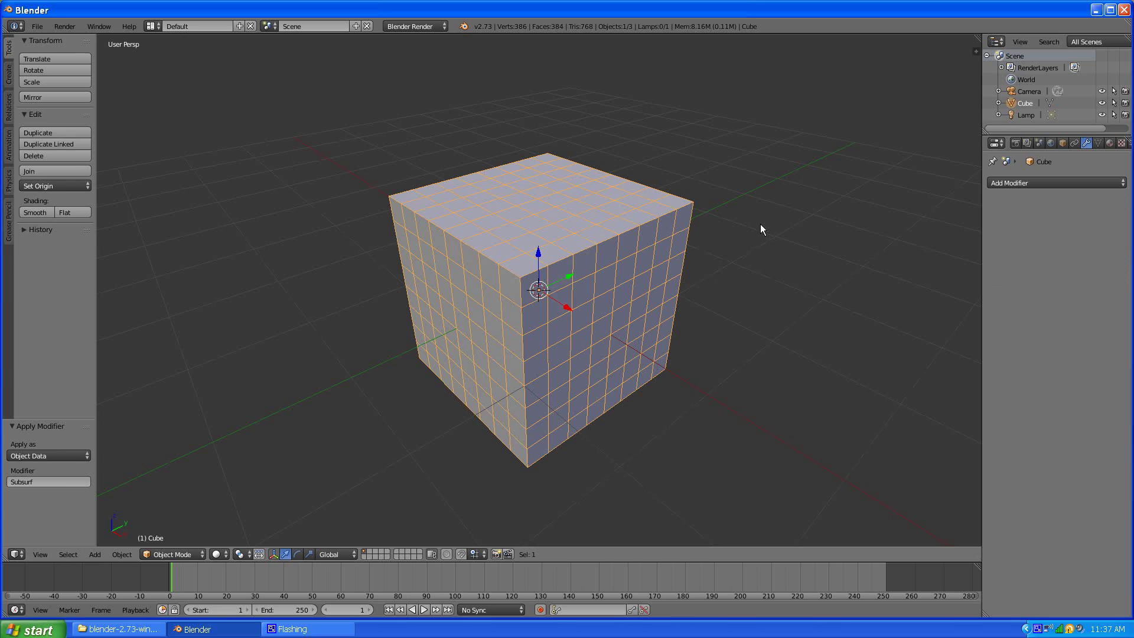
Deselect the cube and switch it into Edit Mode
key(a)
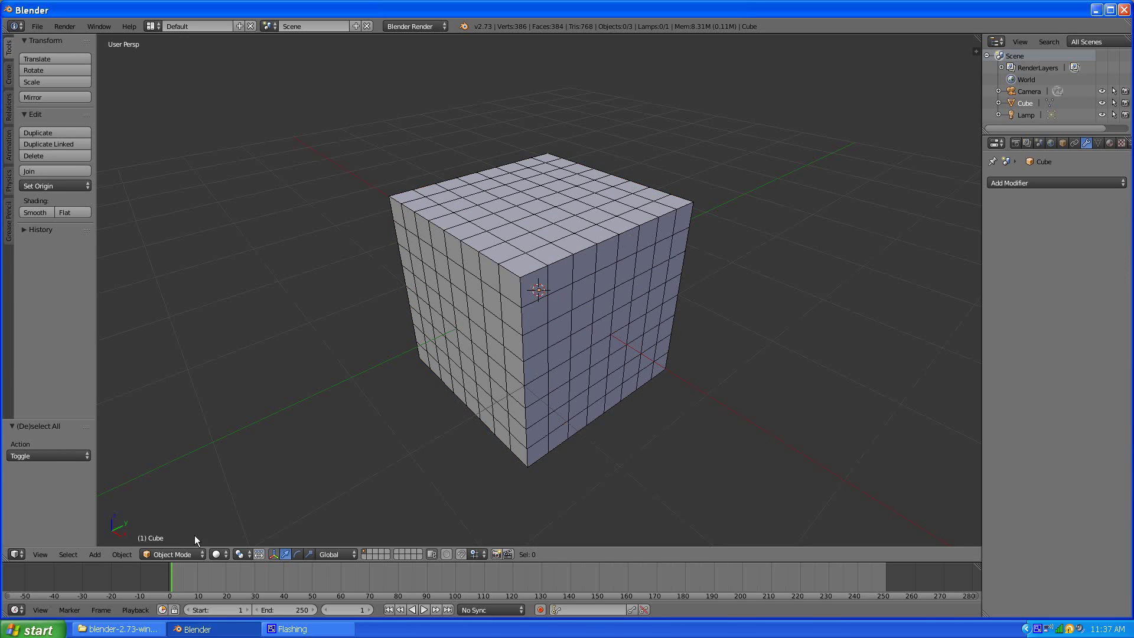
click(158, 555)
click(180, 529)
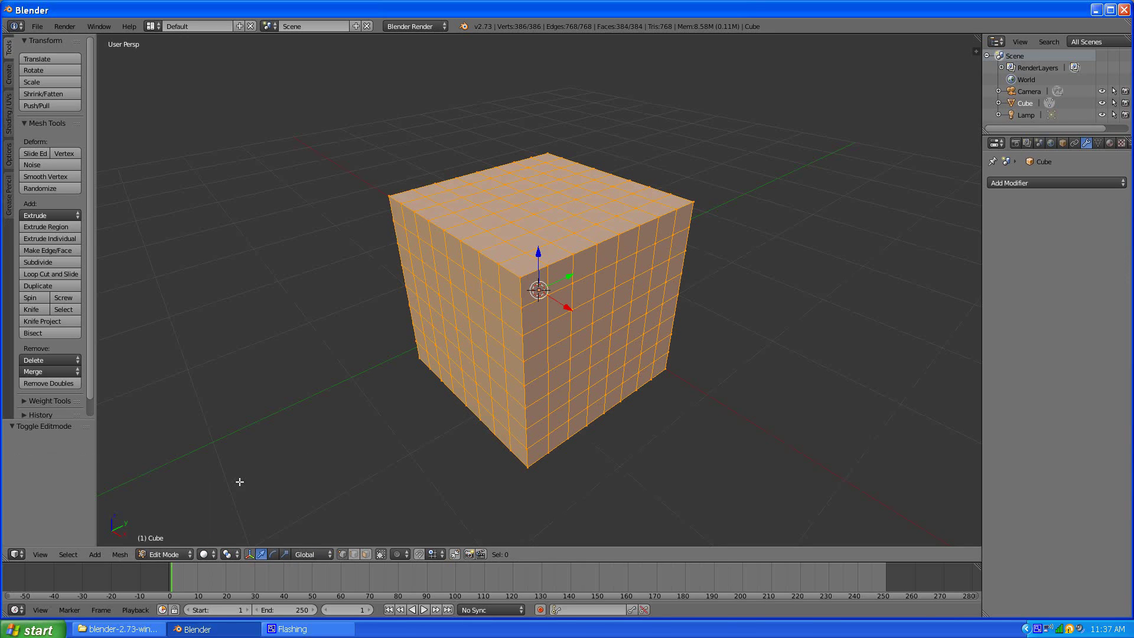
mouse_move(500, 282)
middle_down()
mouse_move(481, 342)
mouse_move(497, 270)
mouse_move(567, 263)
mouse_move(592, 276)
mouse_move(529, 304)
mouse_move(491, 298)
middle_up()
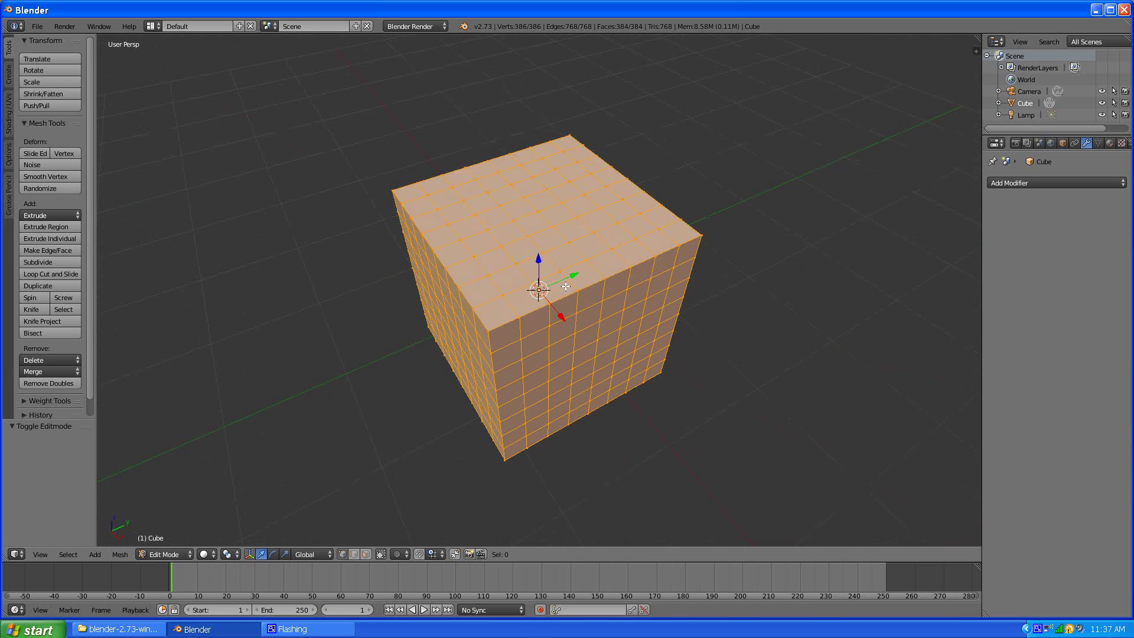
mouse_move(496, 309)
middle_down()
mouse_move(520, 295)
mouse_move(502, 293)
middle_up()
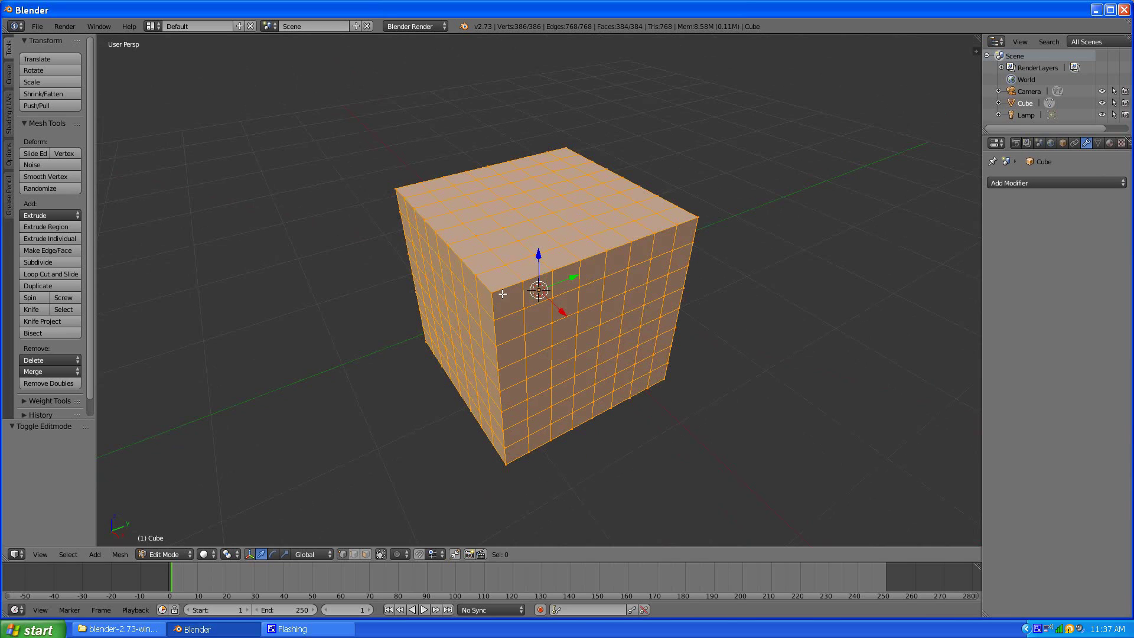
Rotate the whole mesh 45° around the X axis with R 45 X
text(r45x)
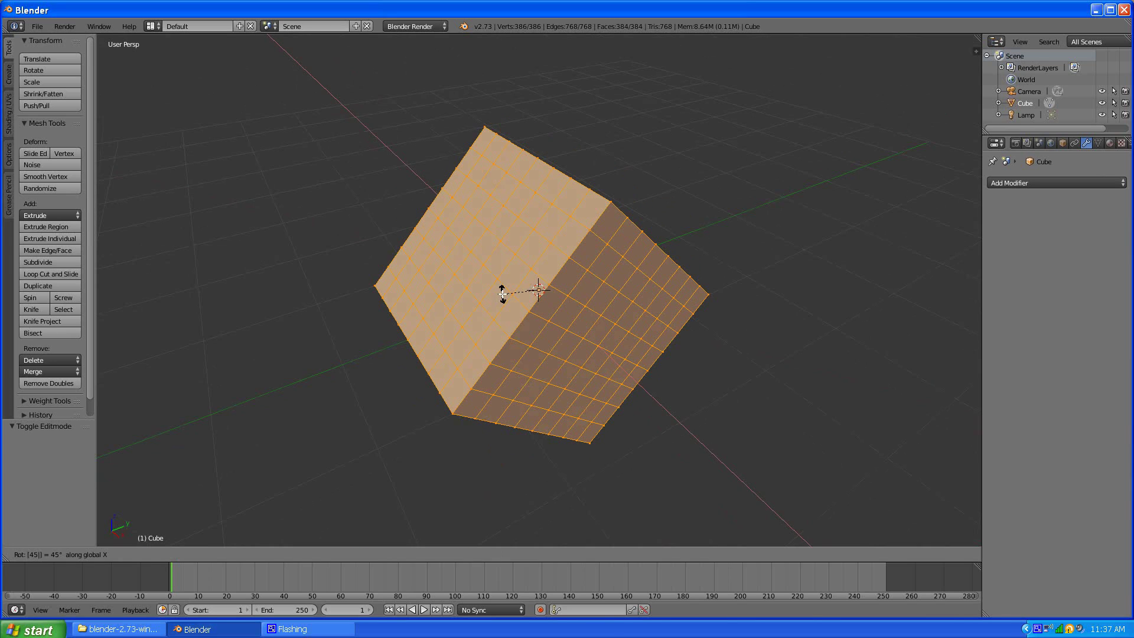
key(Return)
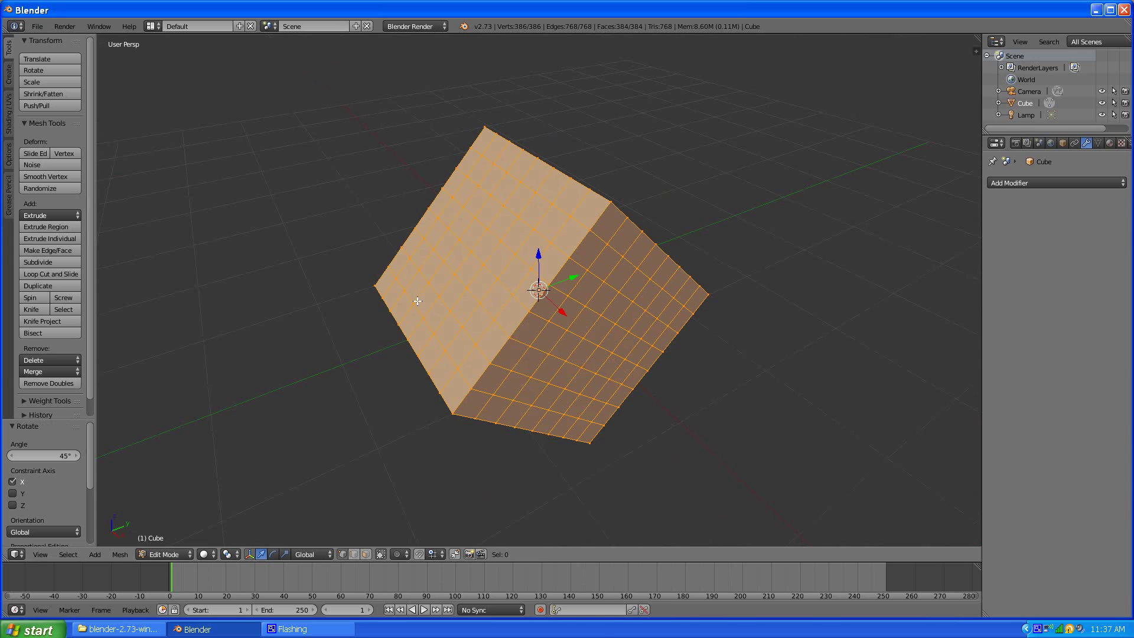
middle_drag(415, 299, 497, 301)
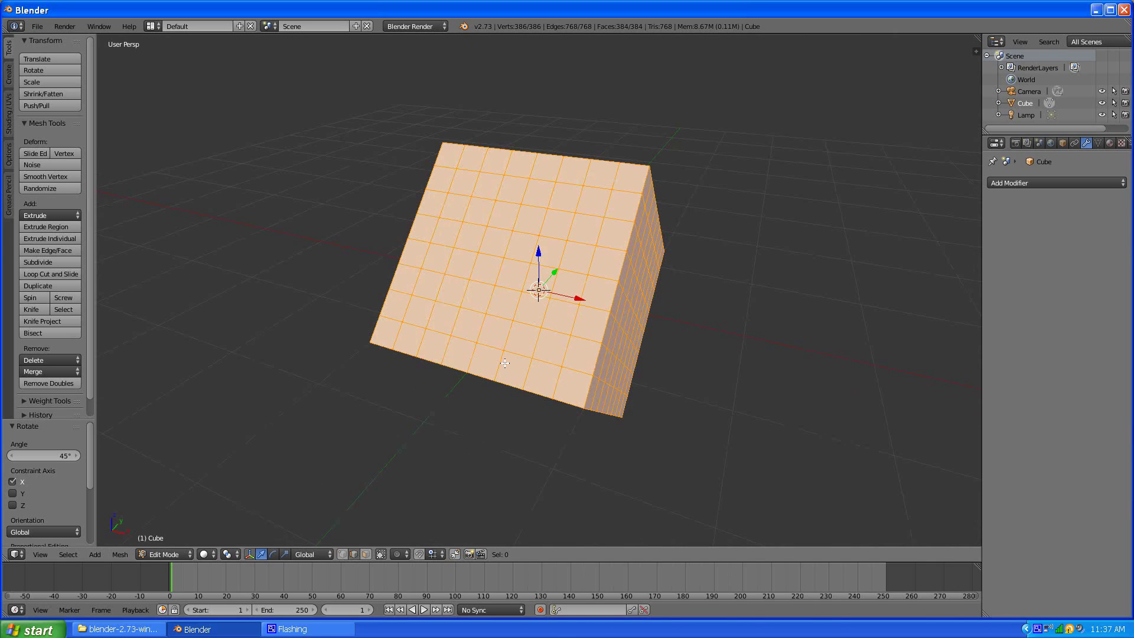
Delete two vertical edge loops from the cube's front face
key(a)
alt+click(446, 345)
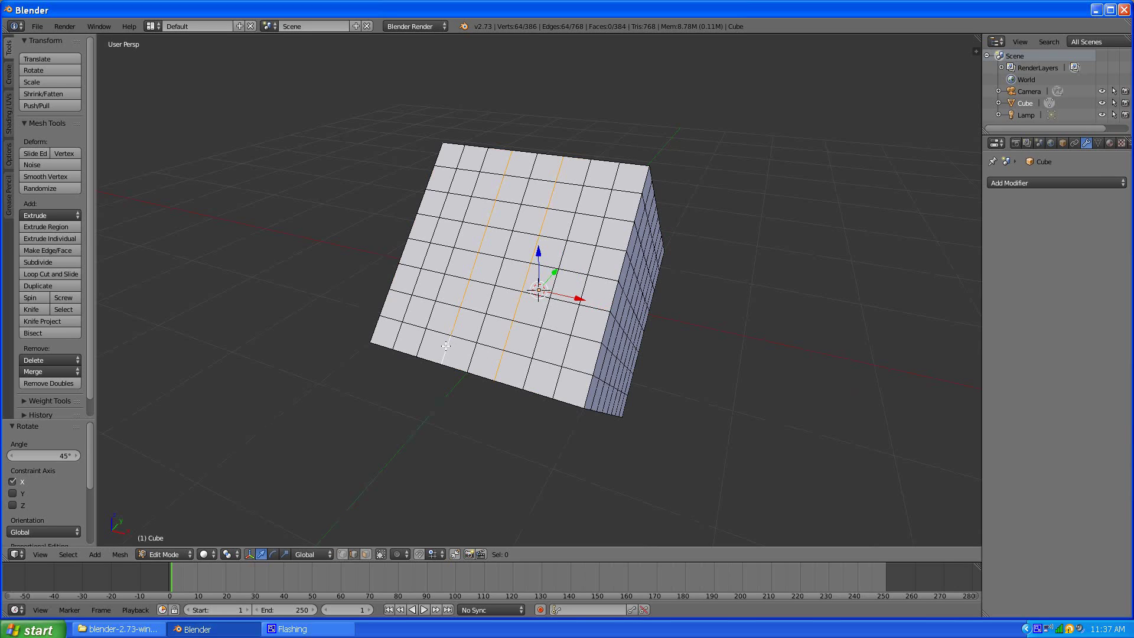
key(x)
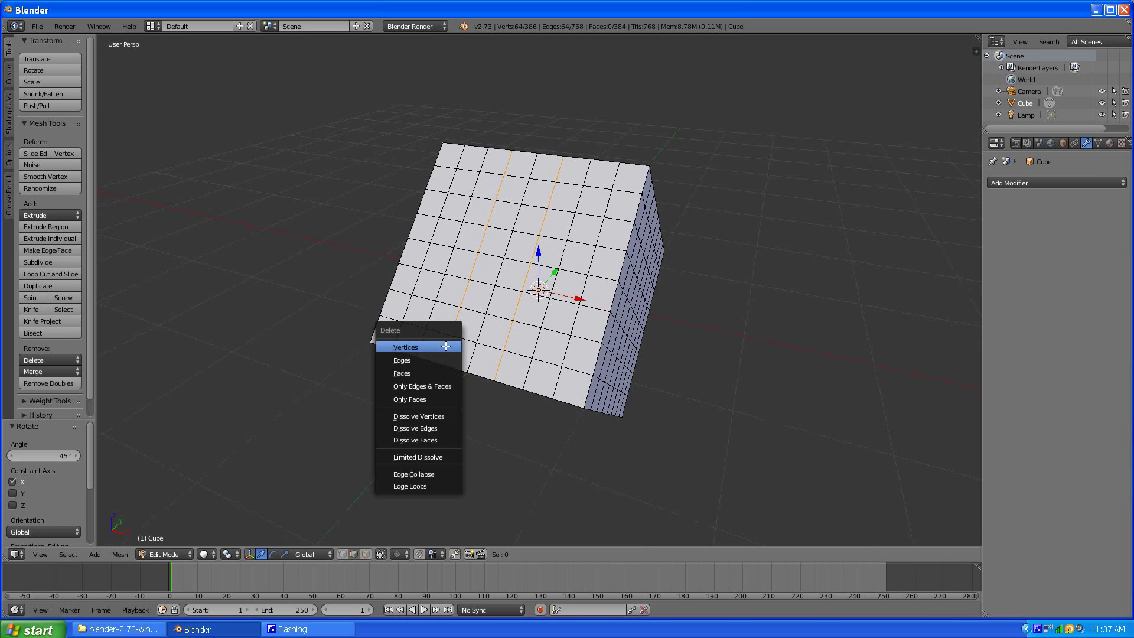
click(422, 484)
key(a)
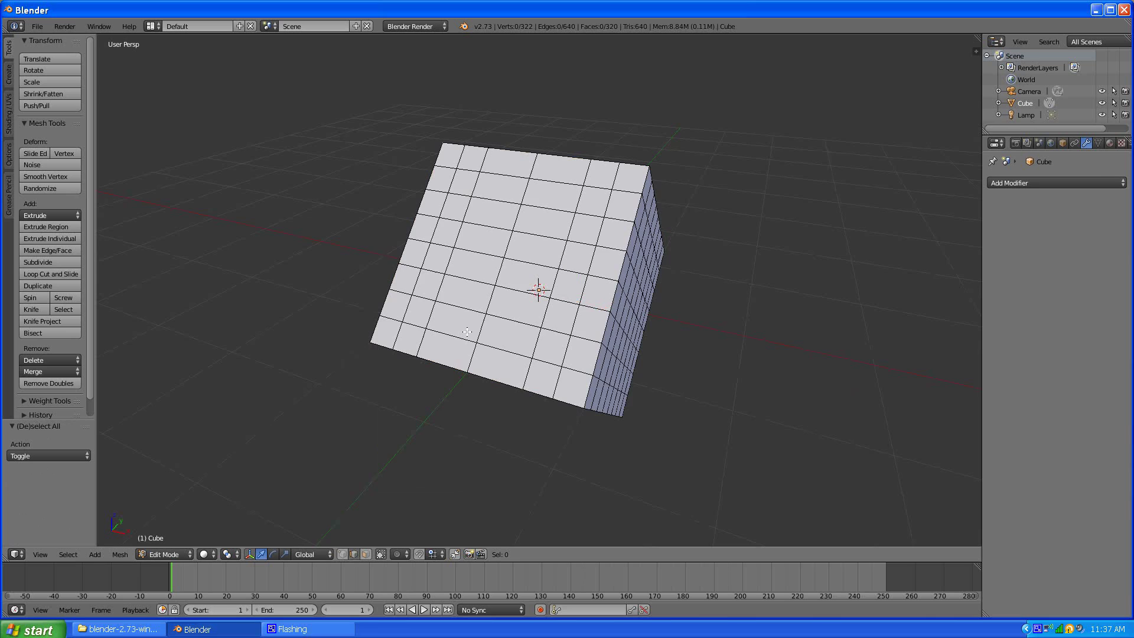
Delete two more vertical edge loops, leaving unevenly spaced columns and nothing selected
middle_drag(467, 332, 485, 316)
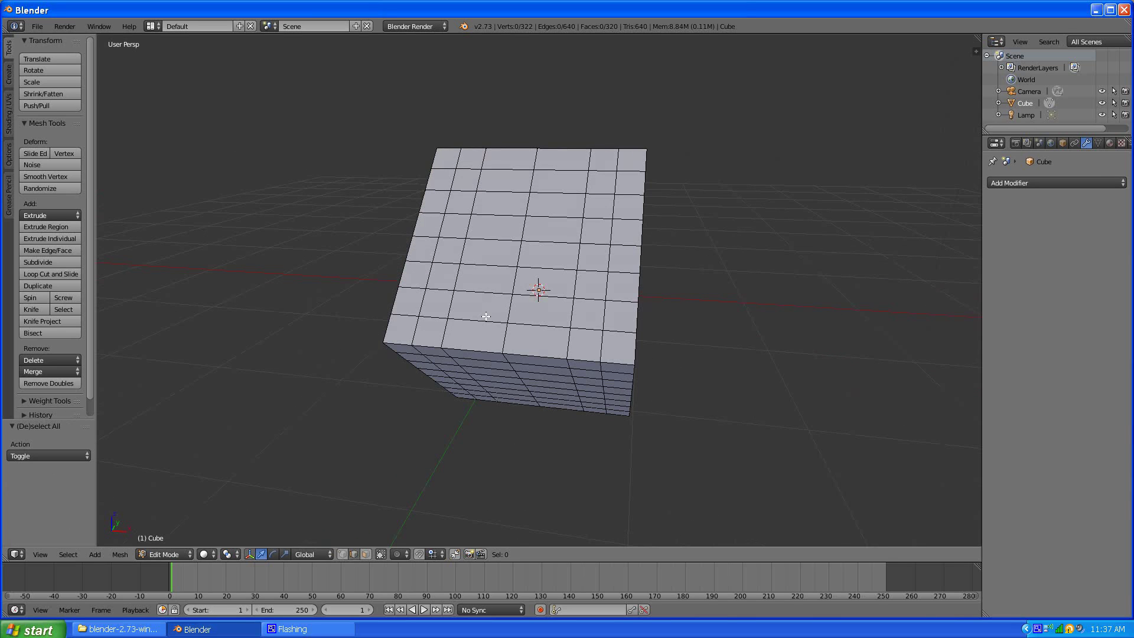
alt+right_click(443, 333)
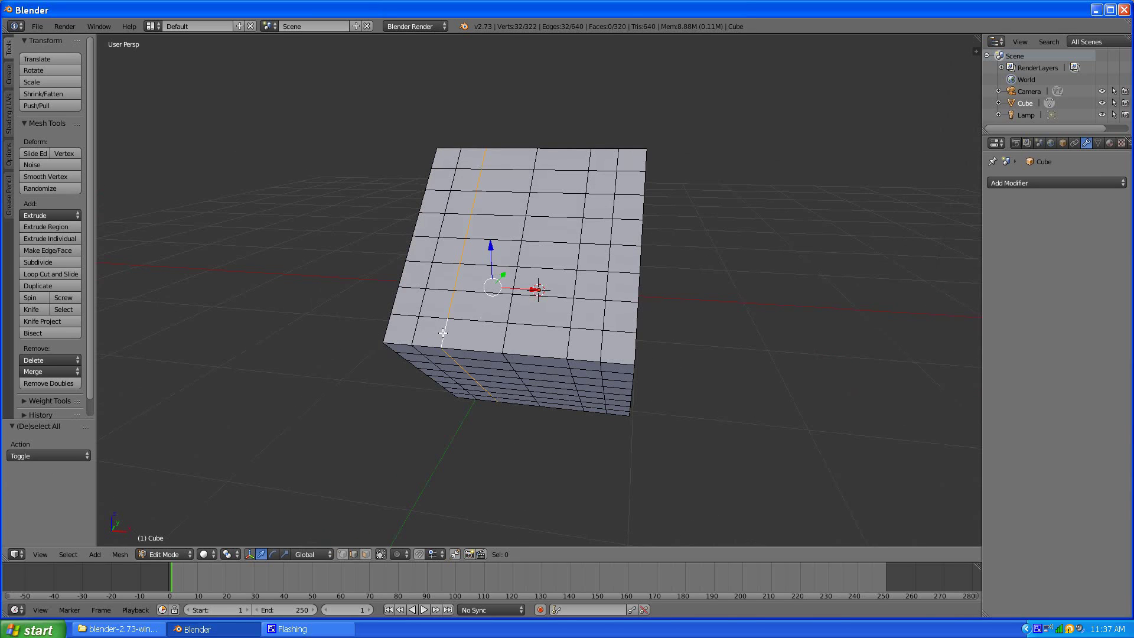
alt+right_click(566, 350)
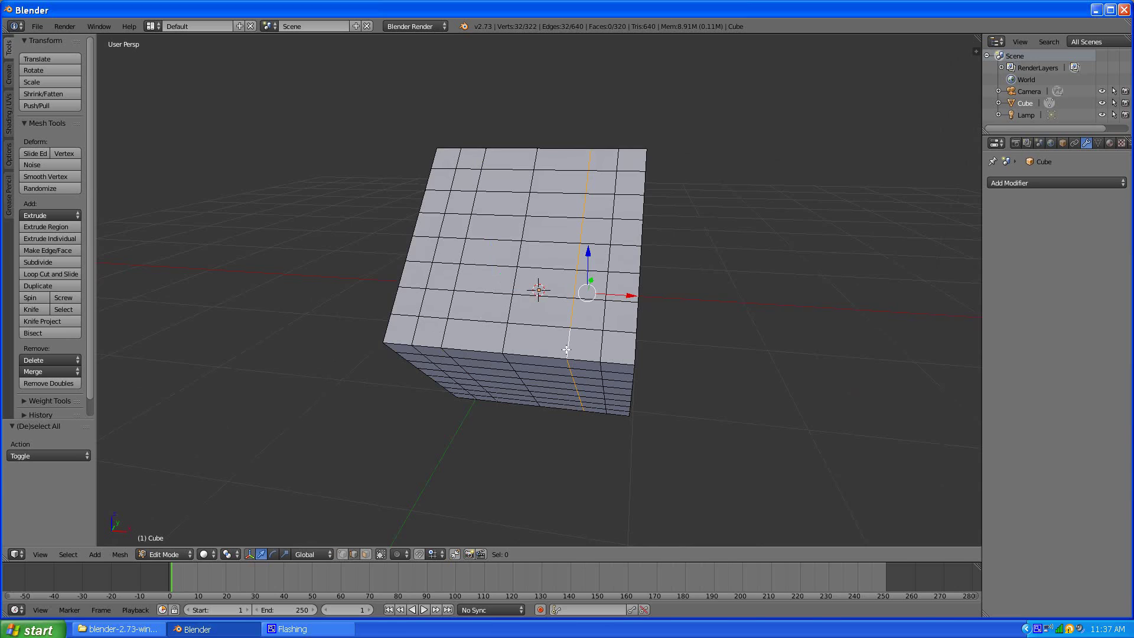
alt+shift+right_click(449, 329)
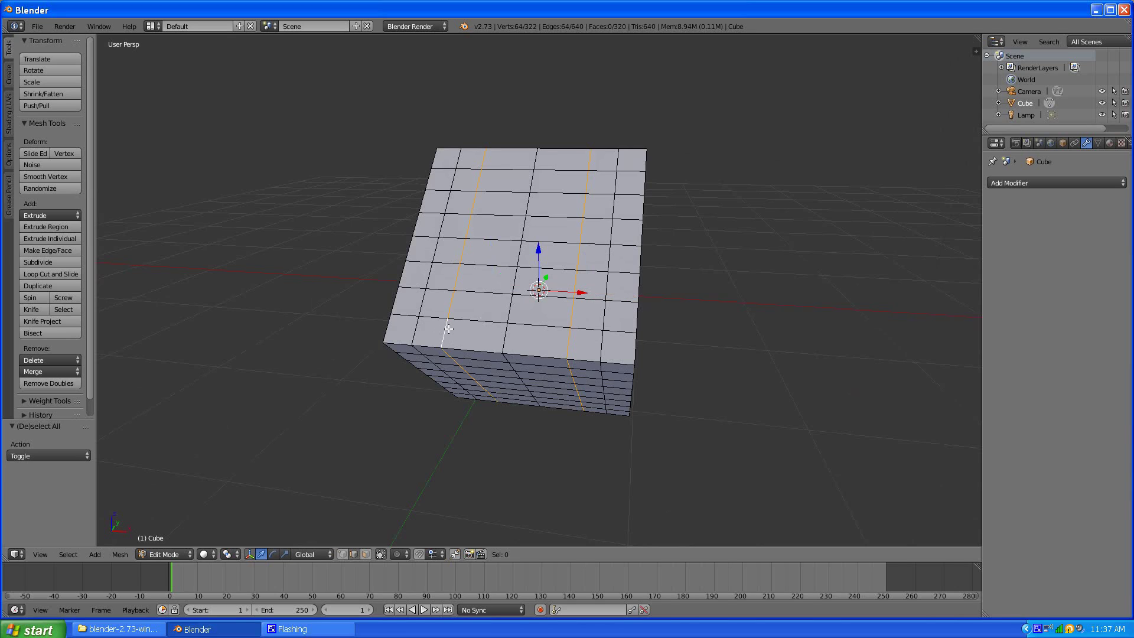
key(x)
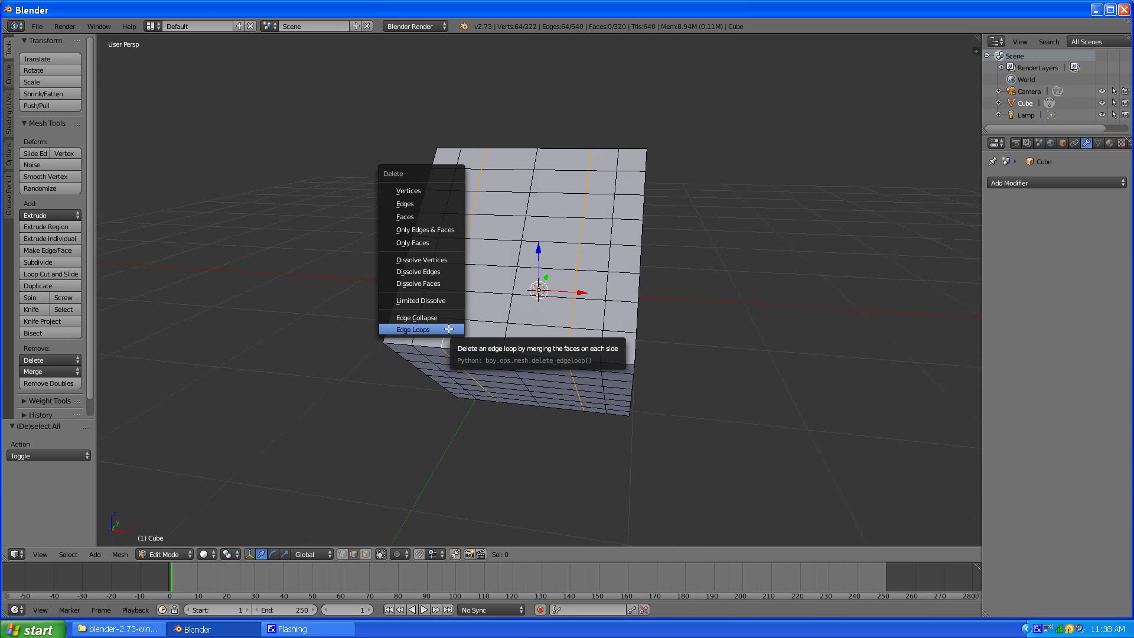
click(448, 329)
key(a)
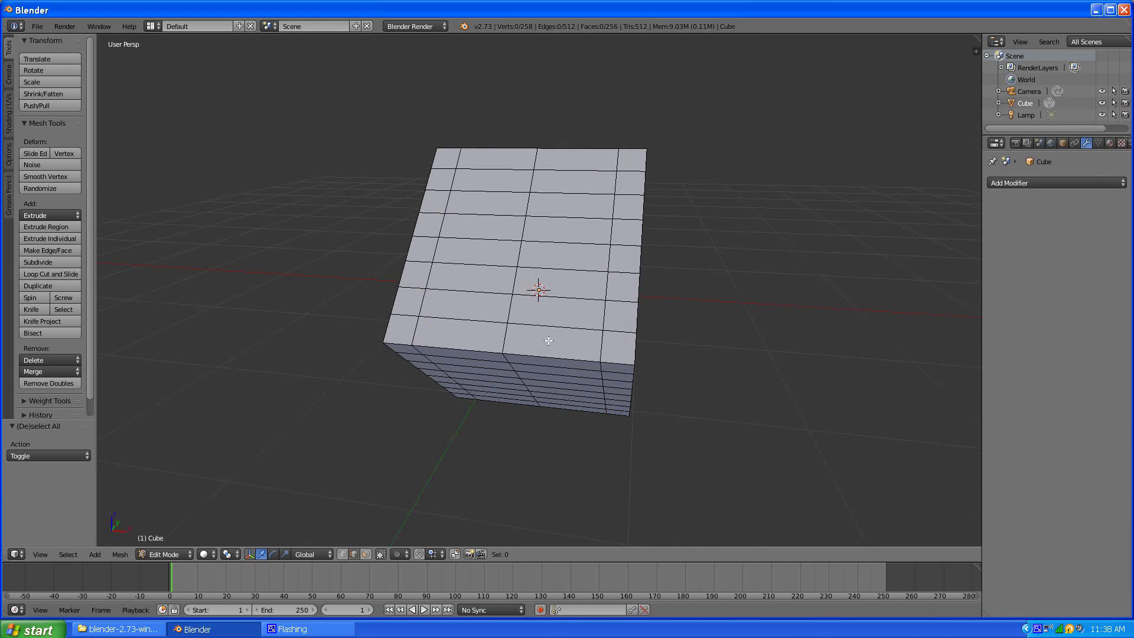
middle_drag(548, 340, 444, 366)
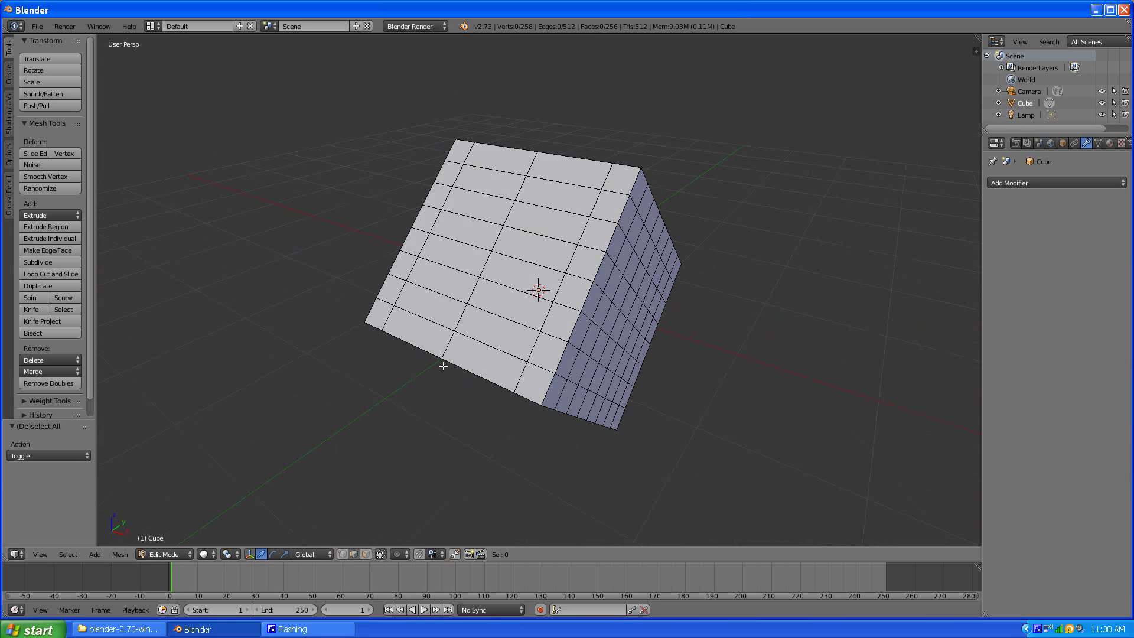
Set the Pivot Point to Active Element
scroll(443, 366, up, 1)
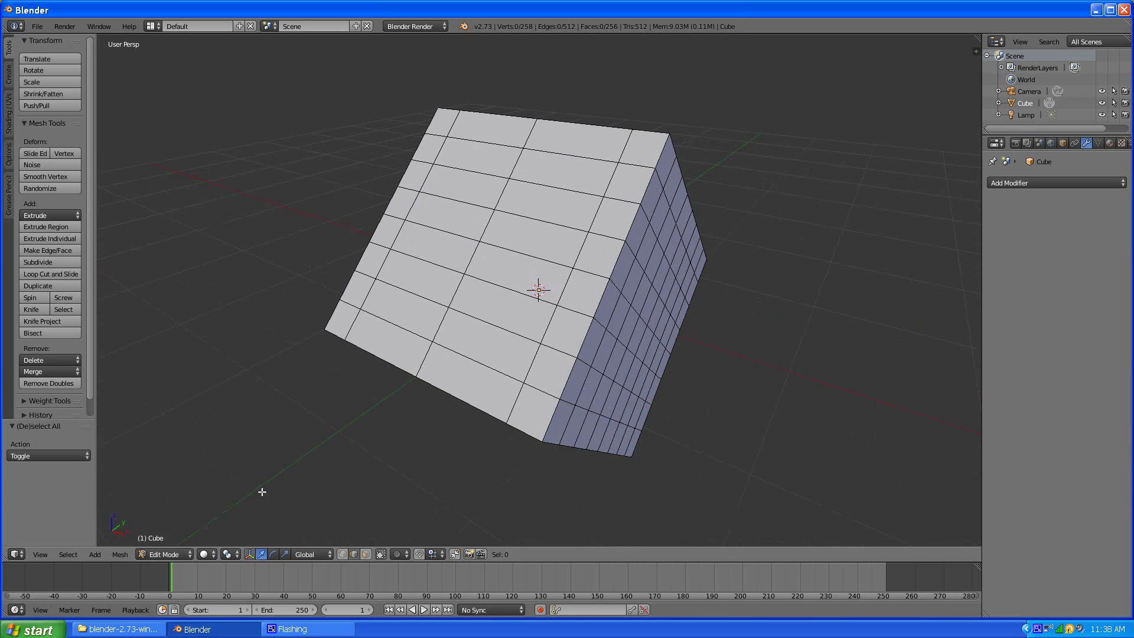
click(228, 554)
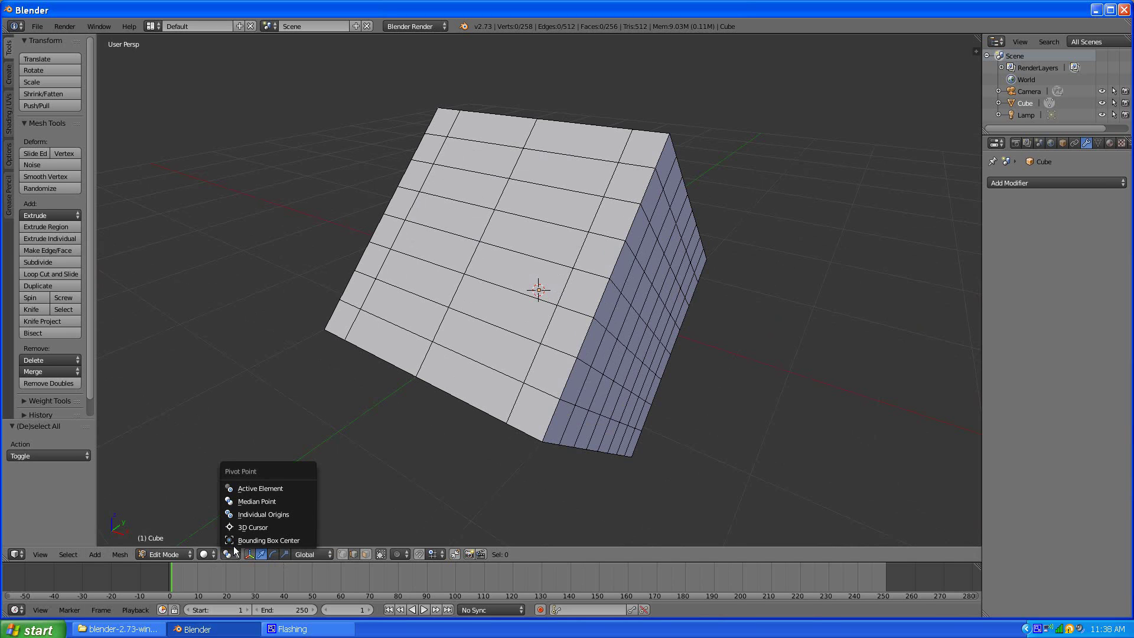
click(249, 488)
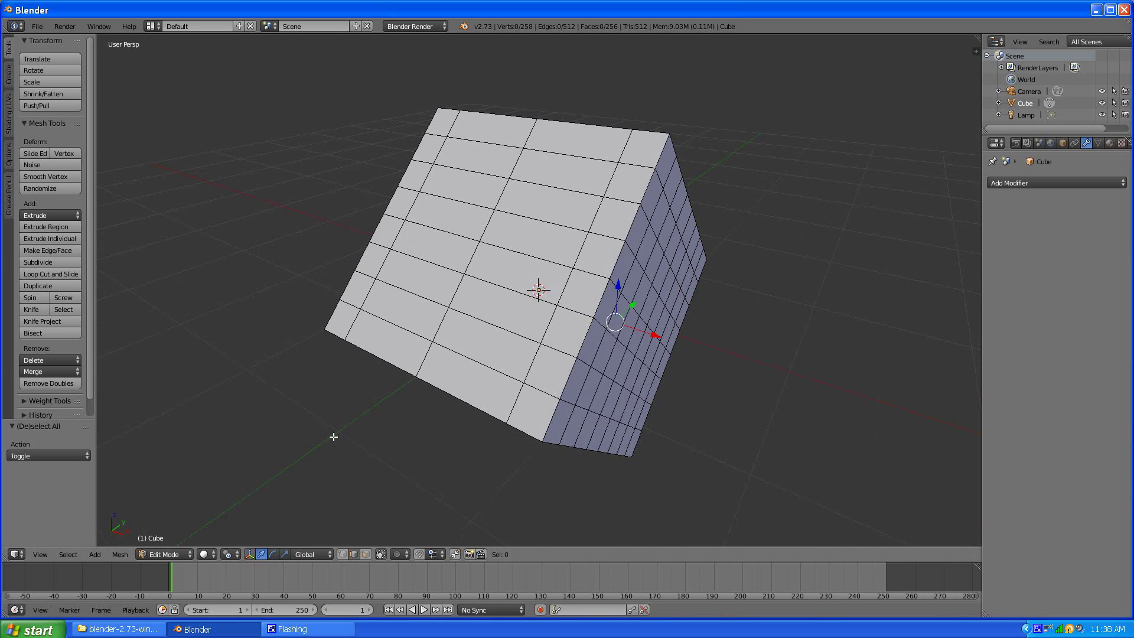
mouse_move(333, 437)
middle_down()
mouse_move(339, 463)
mouse_move(369, 418)
mouse_move(334, 440)
middle_up()
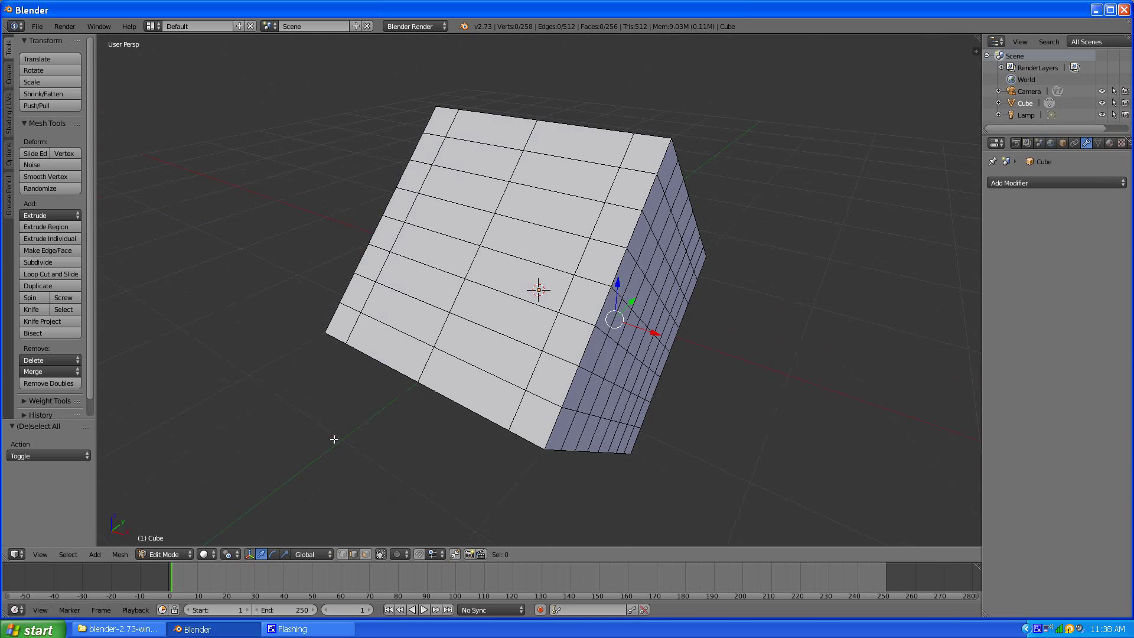
In vertex select mode, select the front-face vertex column ending with the top vertex active
right_click(418, 376)
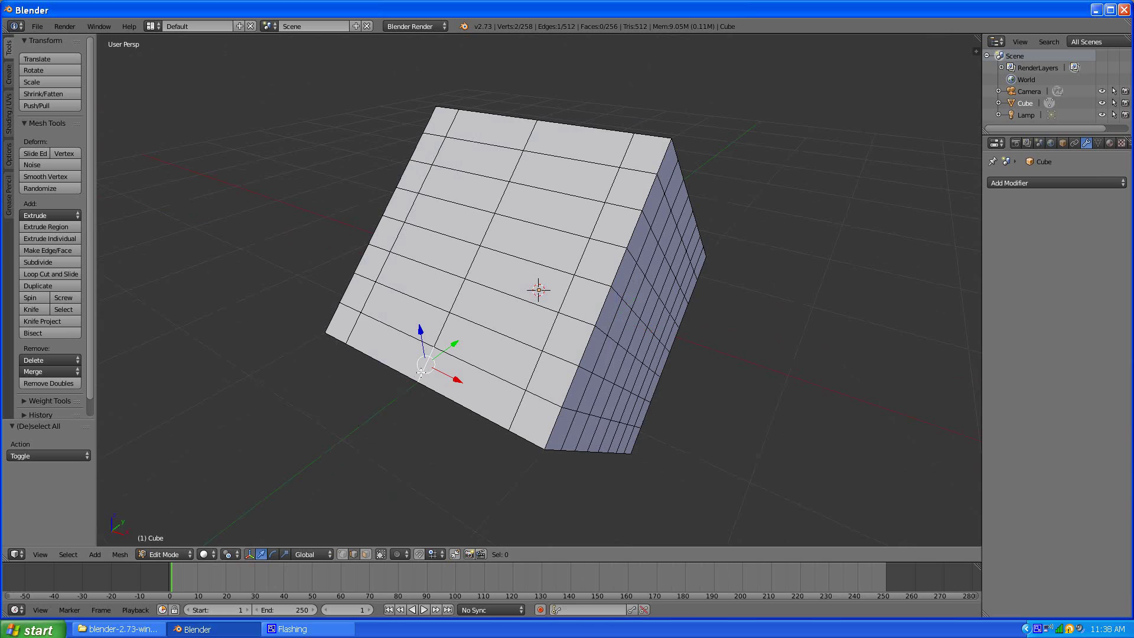
click(342, 554)
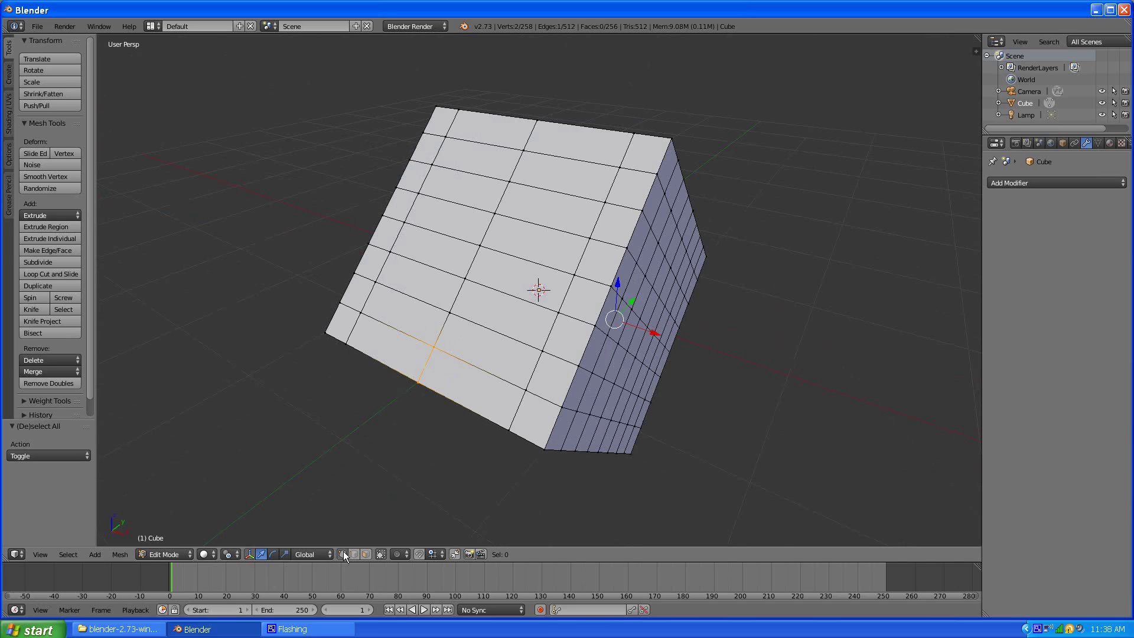
right_click(418, 379)
right_click(434, 343)
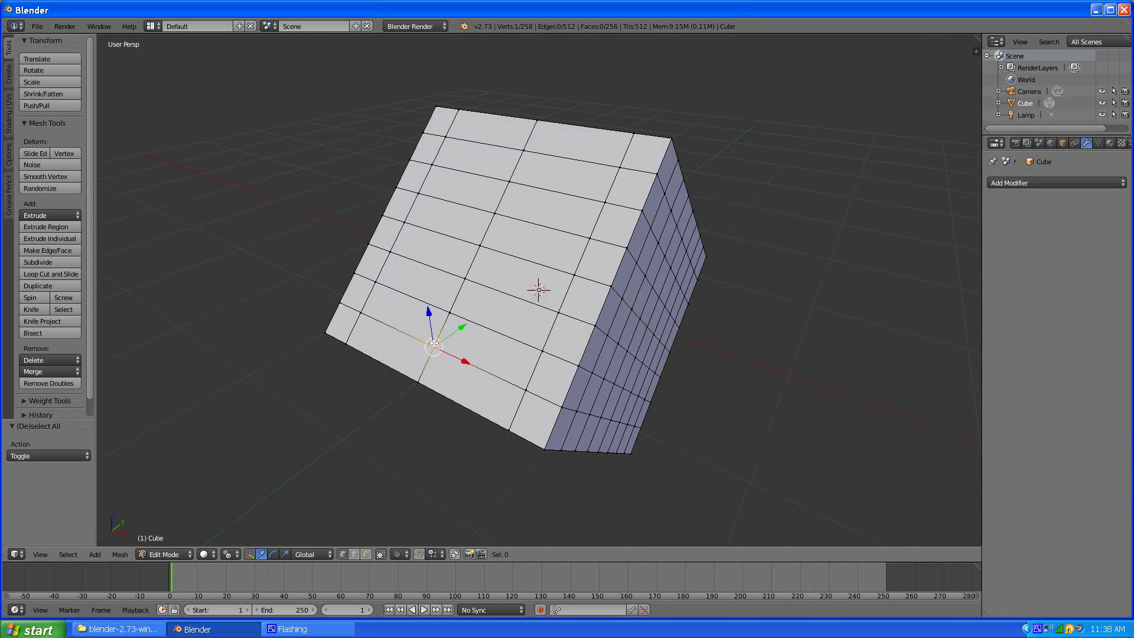
right_click(449, 312)
right_click(434, 344)
right_click(447, 308)
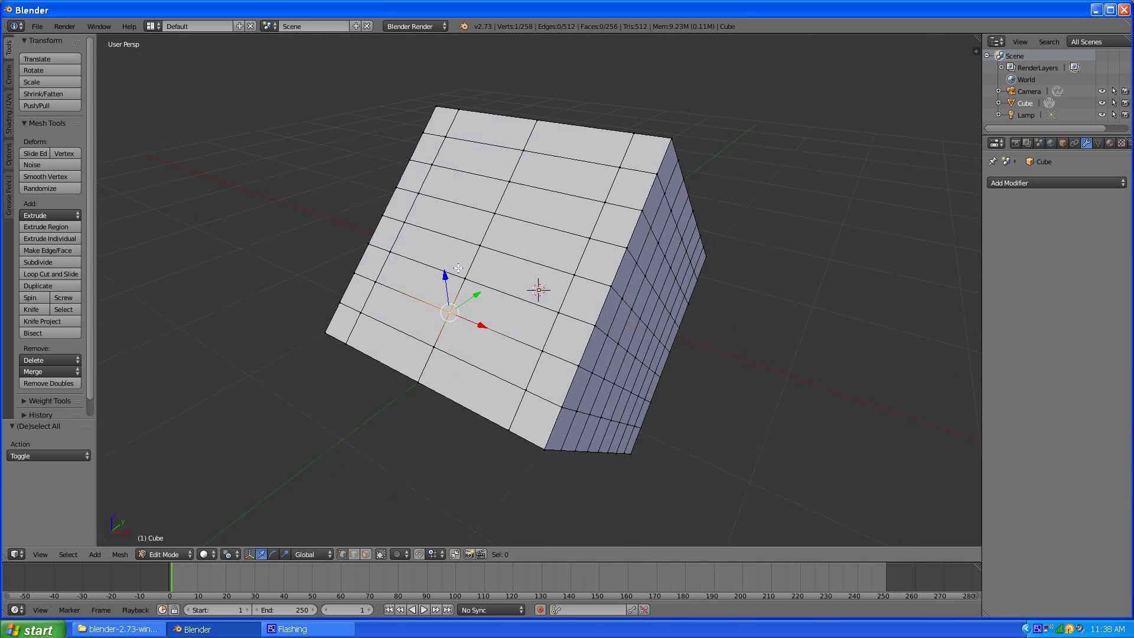
shift+right_click(417, 382)
shift+right_click(435, 344)
shift+right_click(449, 310)
shift+right_click(467, 277)
shift+right_click(481, 245)
shift+right_click(496, 211)
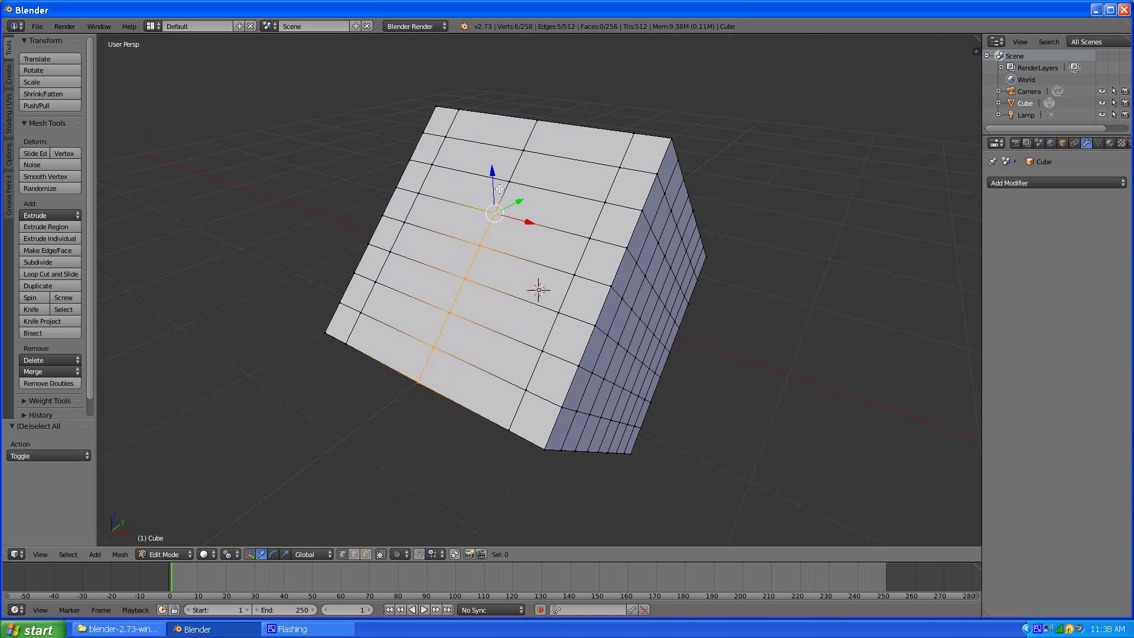
shift+right_click(504, 184)
shift+right_click(519, 154)
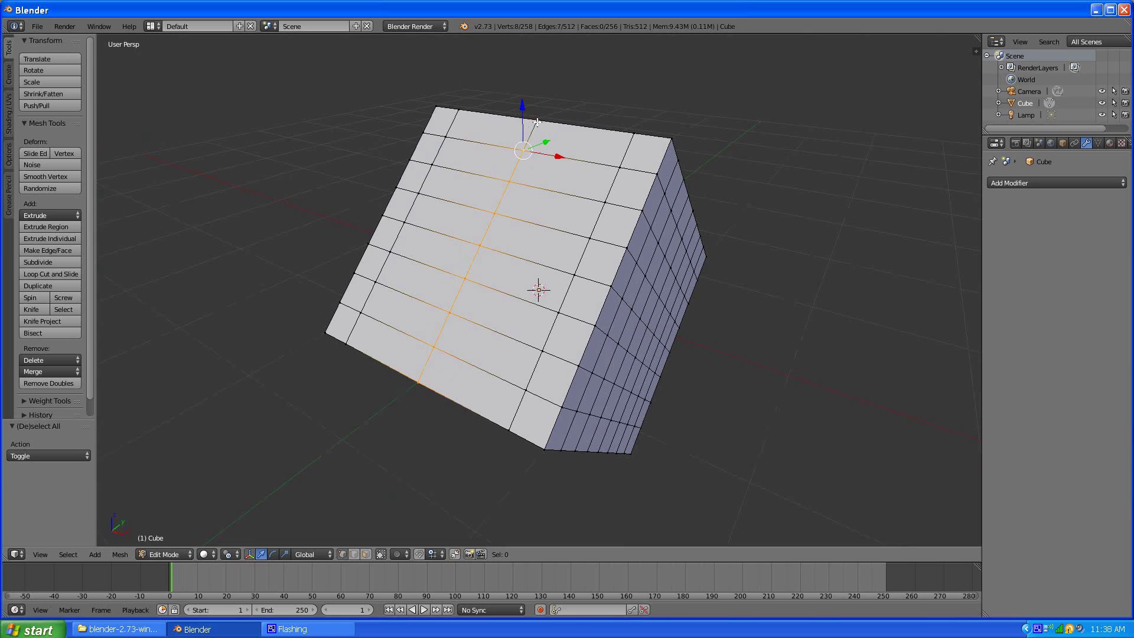
shift+right_click(537, 121)
Scale the selected column to 0 along global Z to flatten it
key(s)
key(z)
key(0)
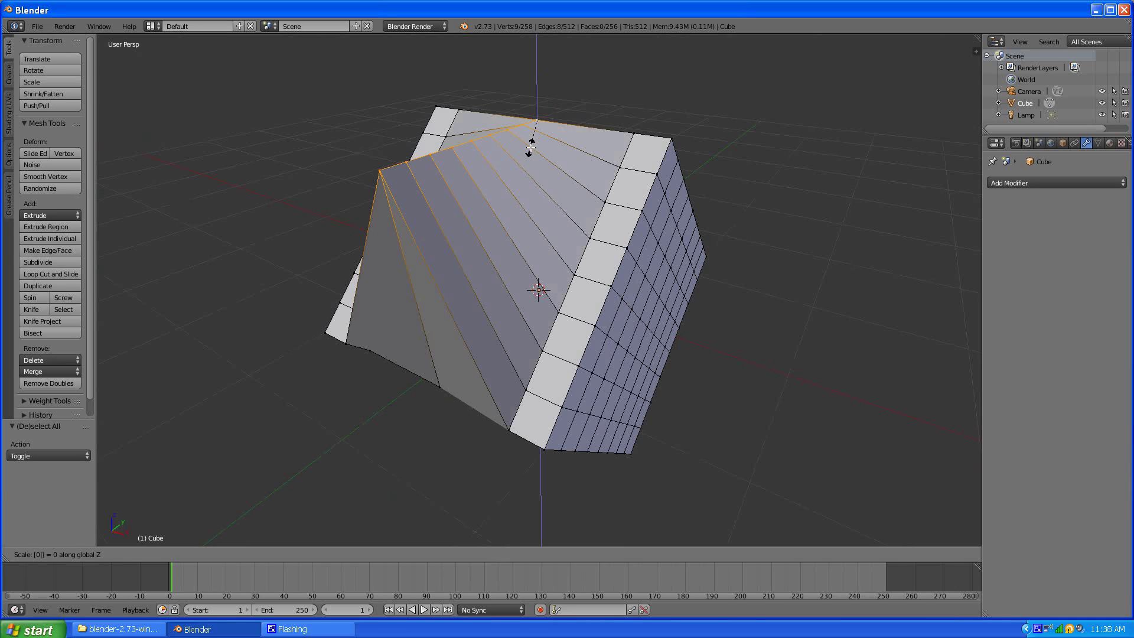
key(Return)
mouse_move(526, 220)
middle_down()
mouse_move(488, 240)
mouse_move(539, 215)
mouse_move(525, 225)
middle_up()
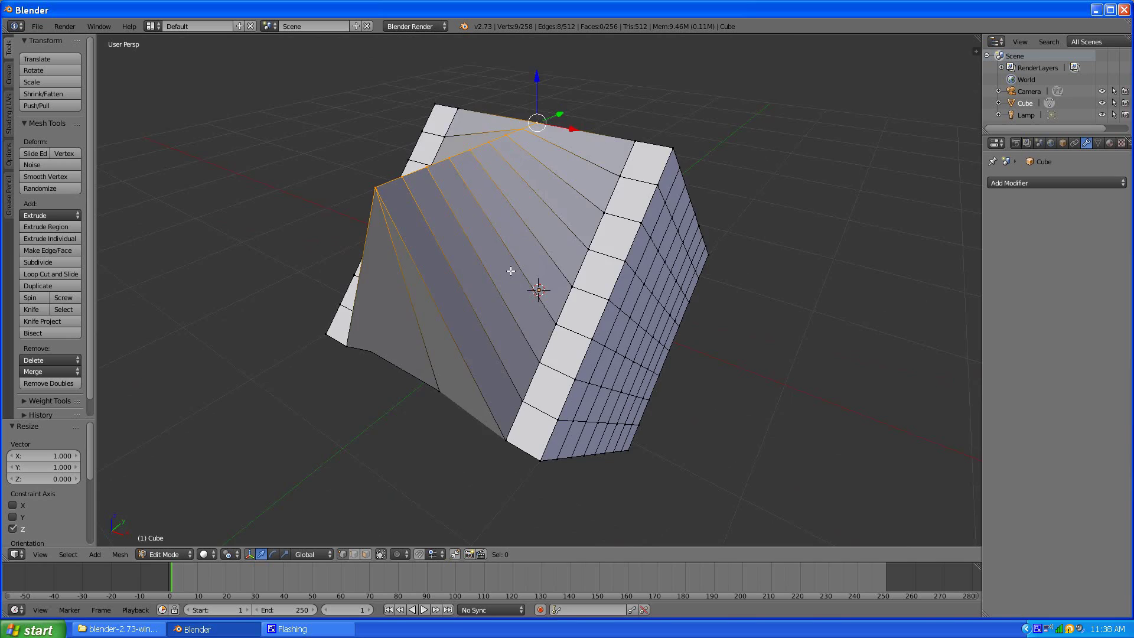
middle_drag(509, 270, 498, 291)
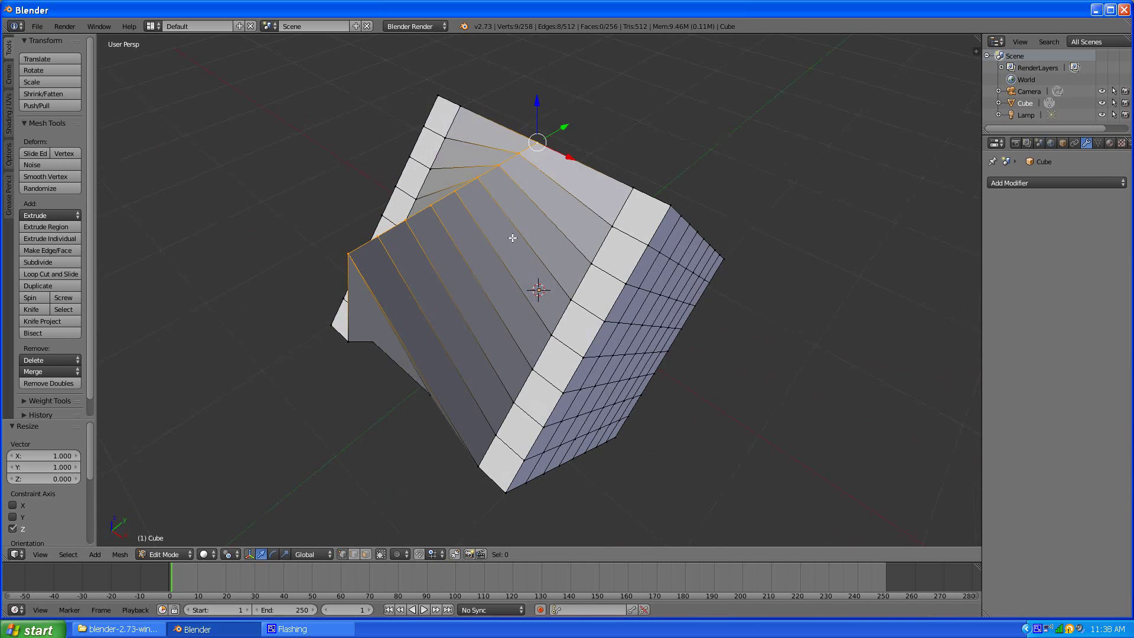
Connect the bottom corner vertex and the top vertex with a new edge path using J
right_click(478, 466)
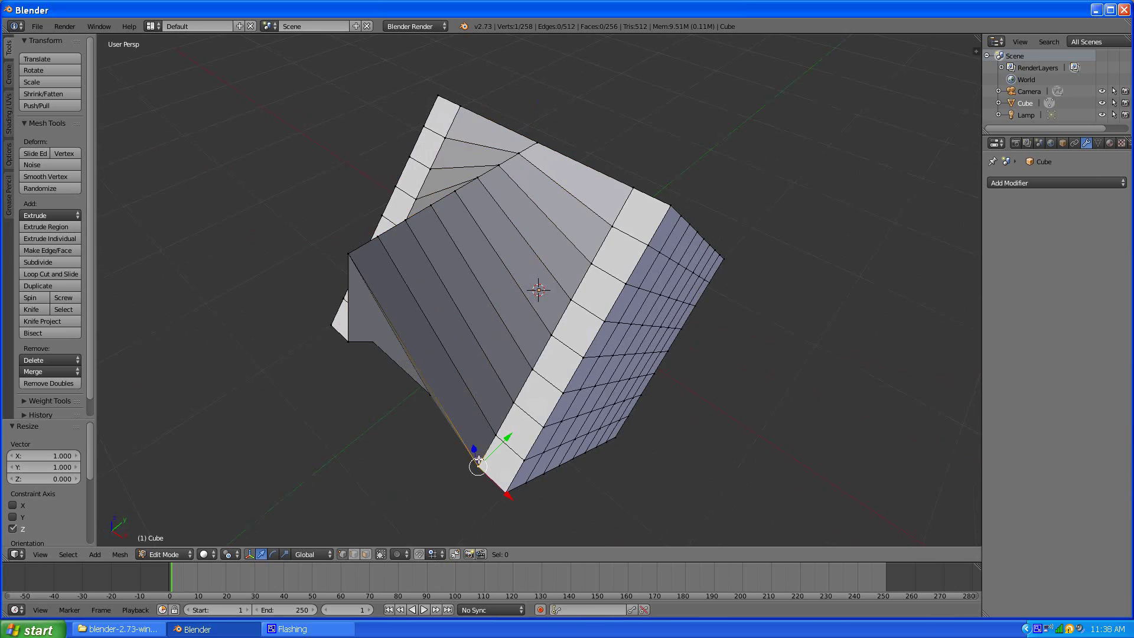
shift+right_click(538, 142)
key(j)
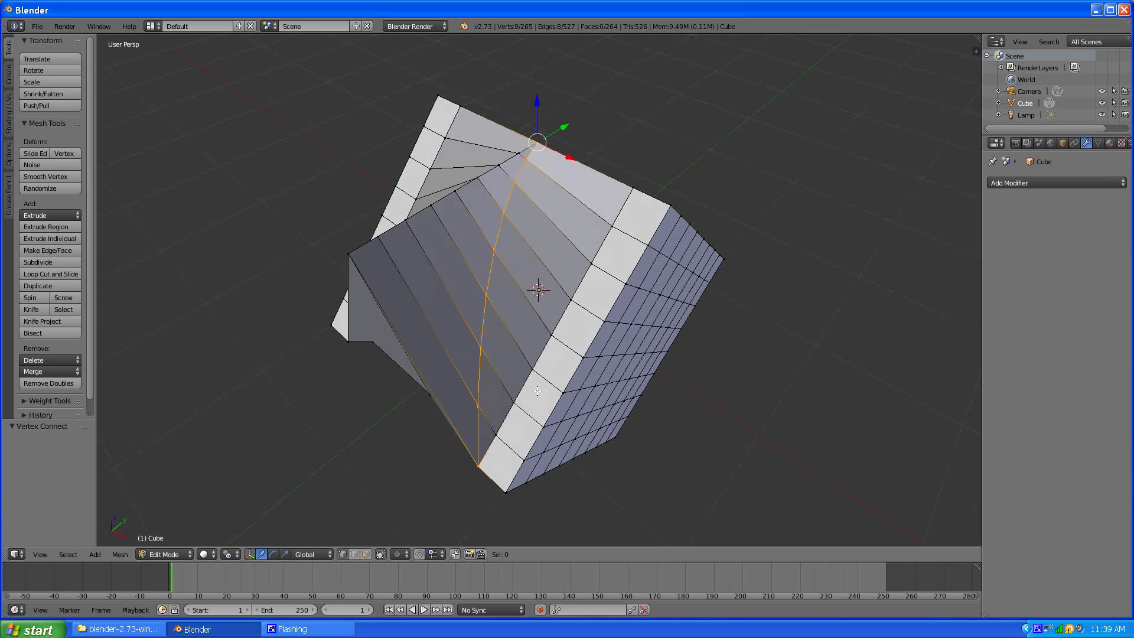
middle_drag(421, 375, 370, 433)
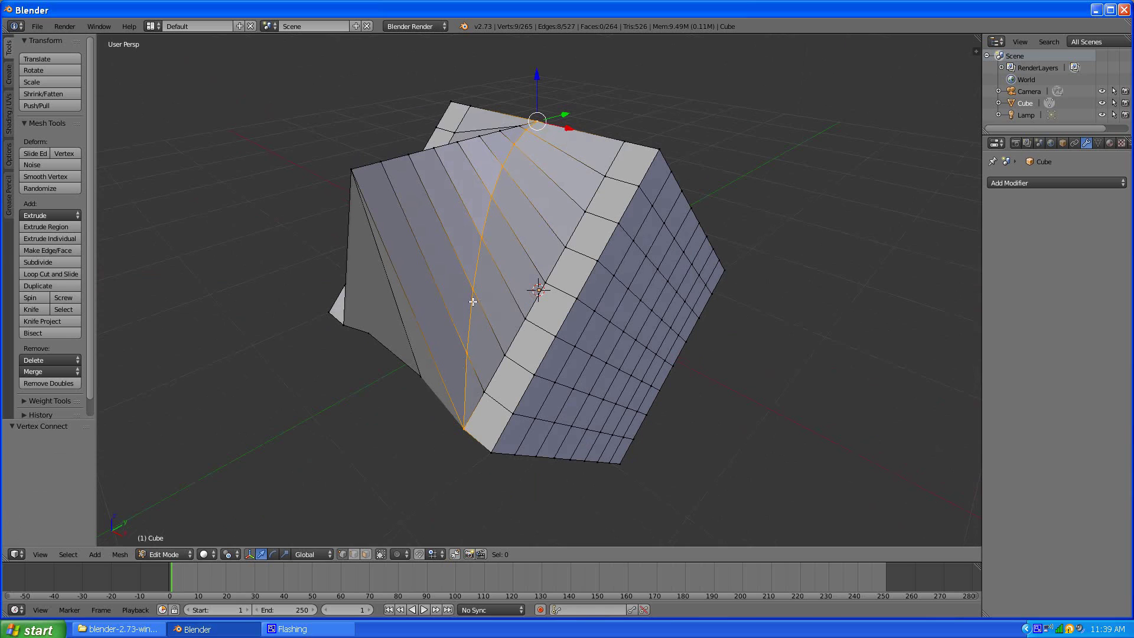
middle_drag(487, 216, 490, 226)
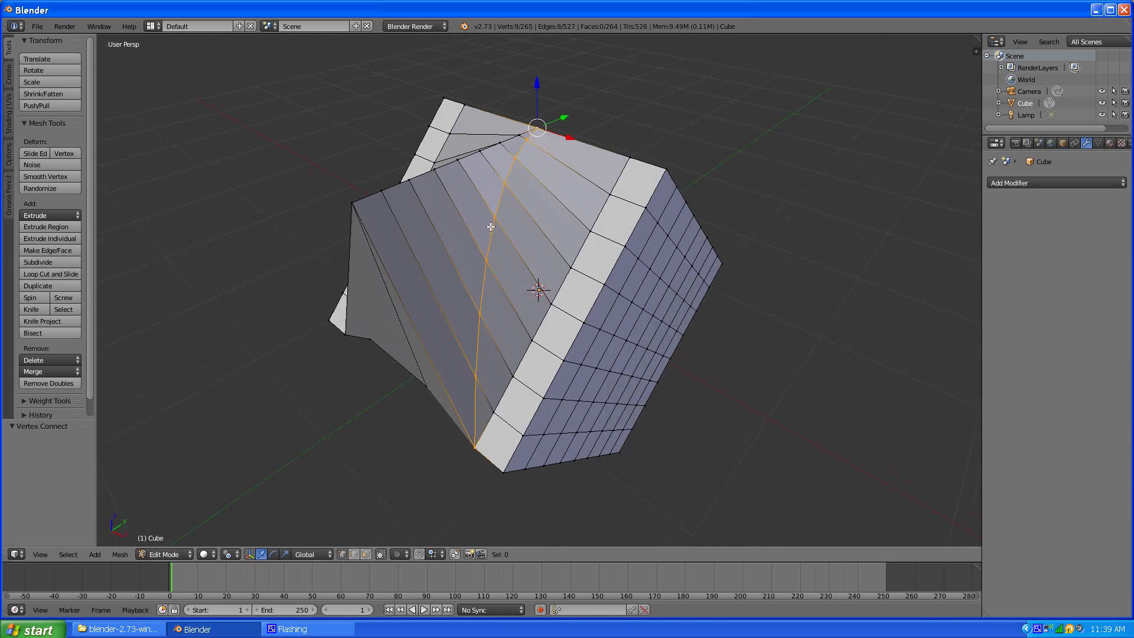
middle_drag(427, 293, 524, 296)
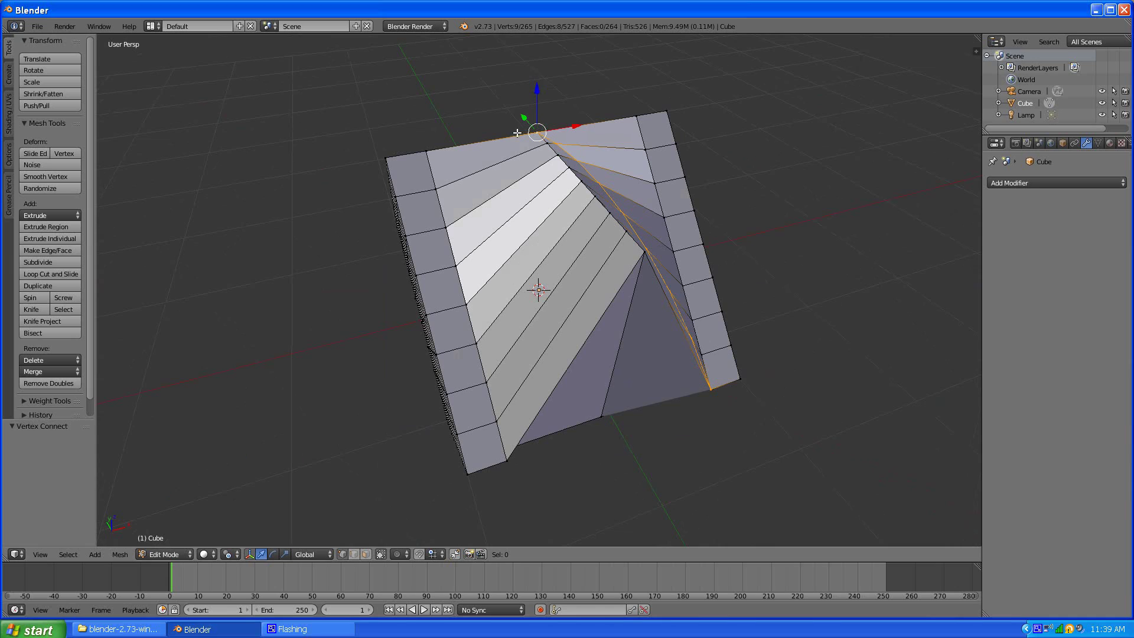
Knife-cut a new edge line from the top vertex down to another bottom corner
key(k)
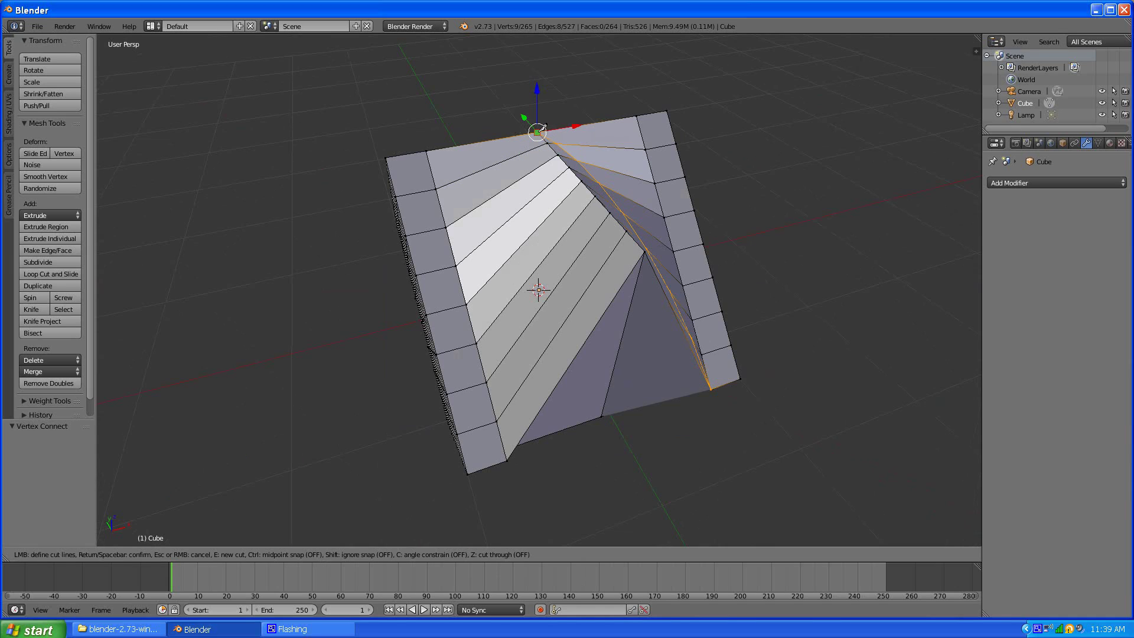
click(538, 132)
key(Return)
middle_drag(501, 436, 596, 306)
middle_drag(576, 207, 443, 167)
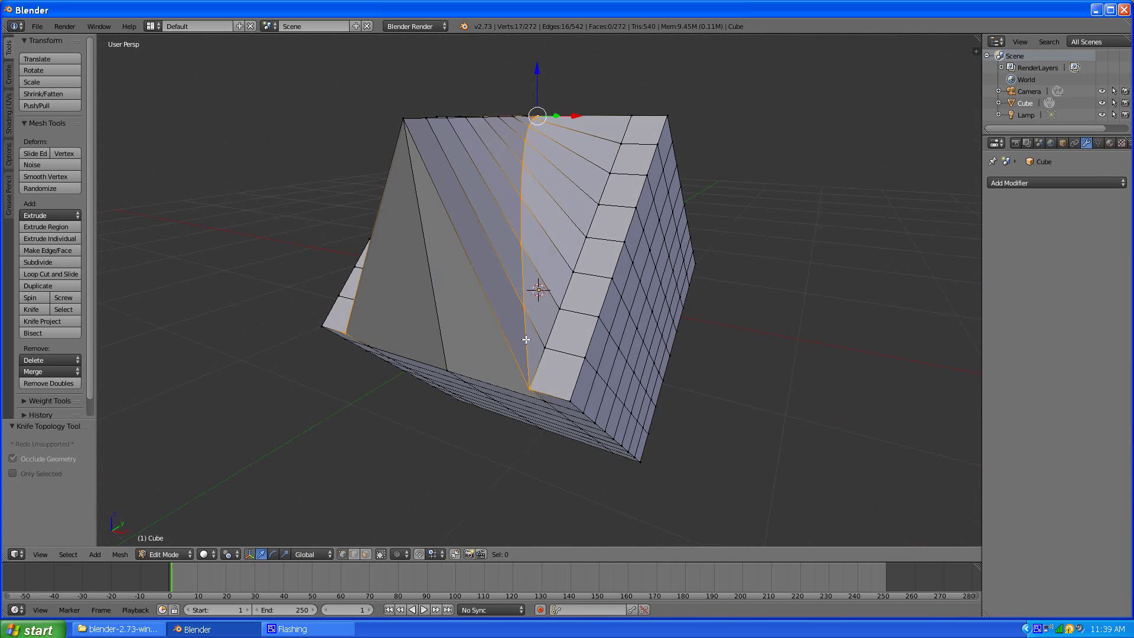
middle_drag(530, 238, 464, 284)
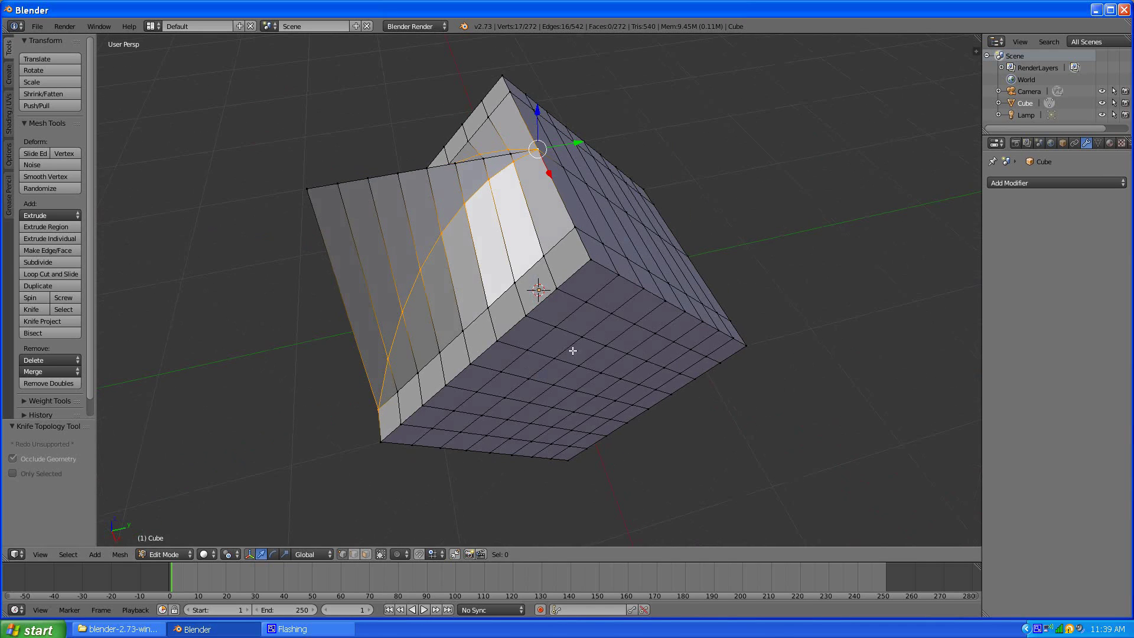
Open the N sidebar and expand its Transform Orientations panel
key(n)
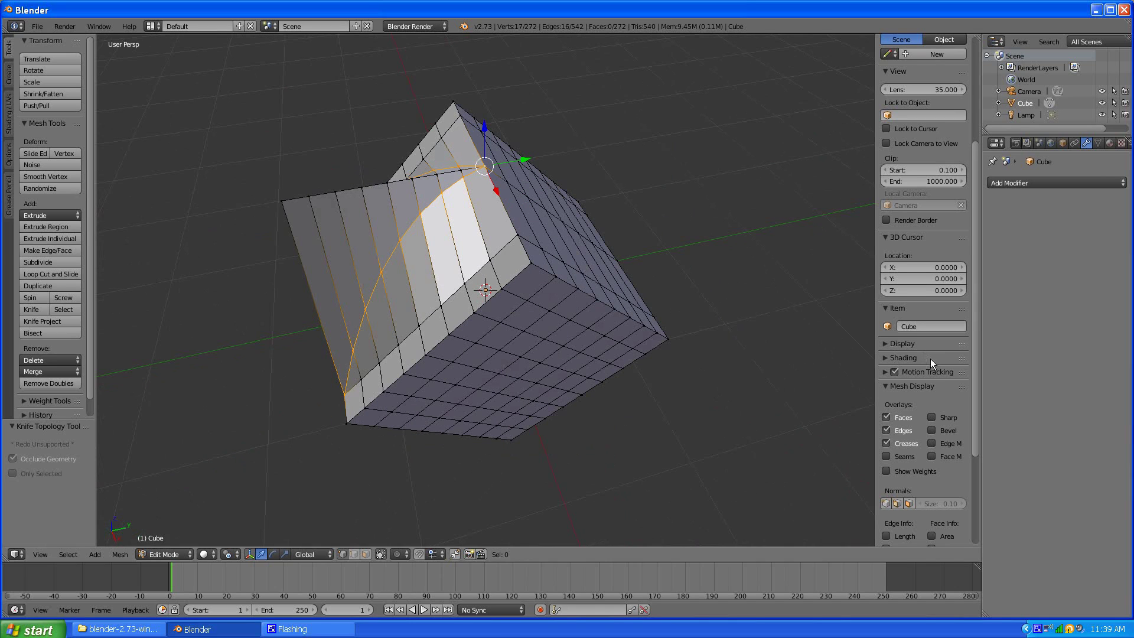
scroll(943, 352, down, 6)
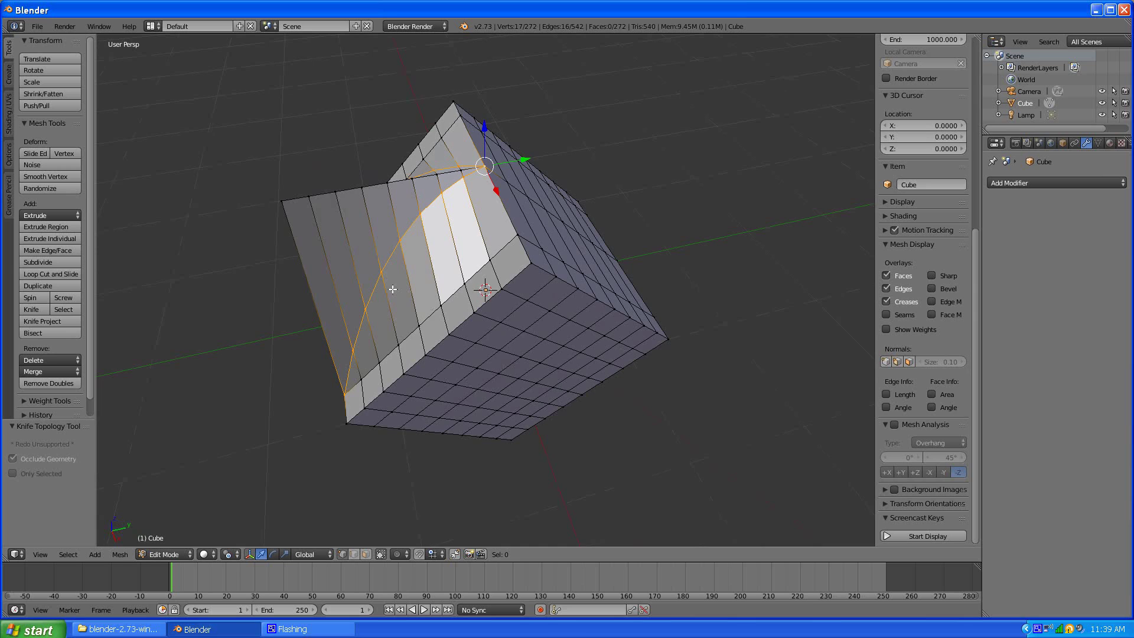
middle_drag(393, 289, 418, 205)
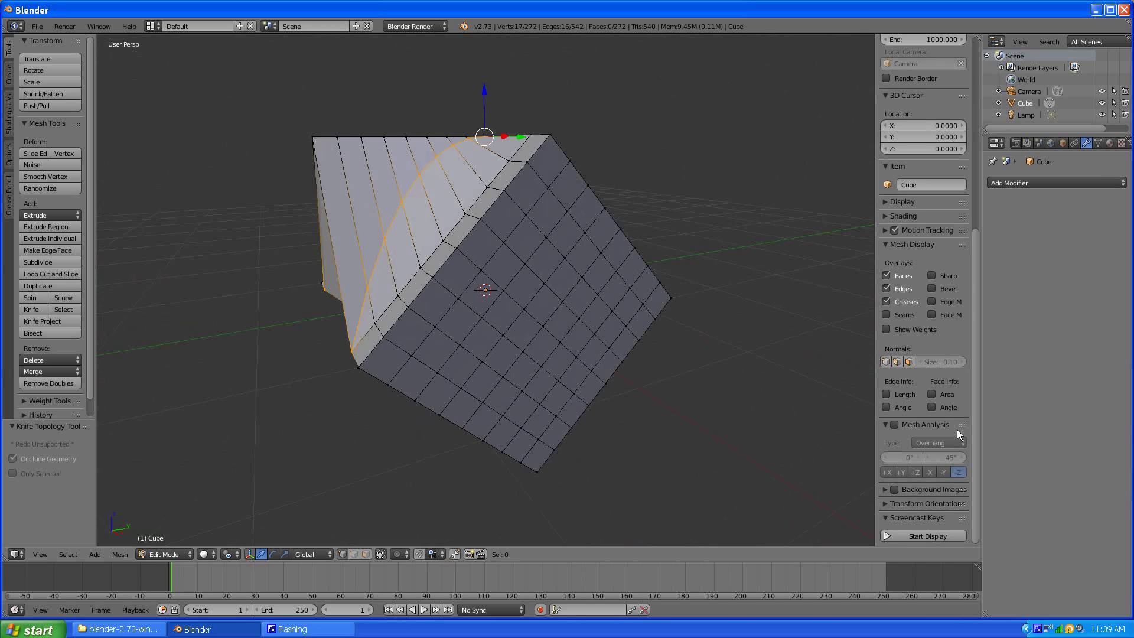
click(884, 501)
scroll(867, 432, down, 4)
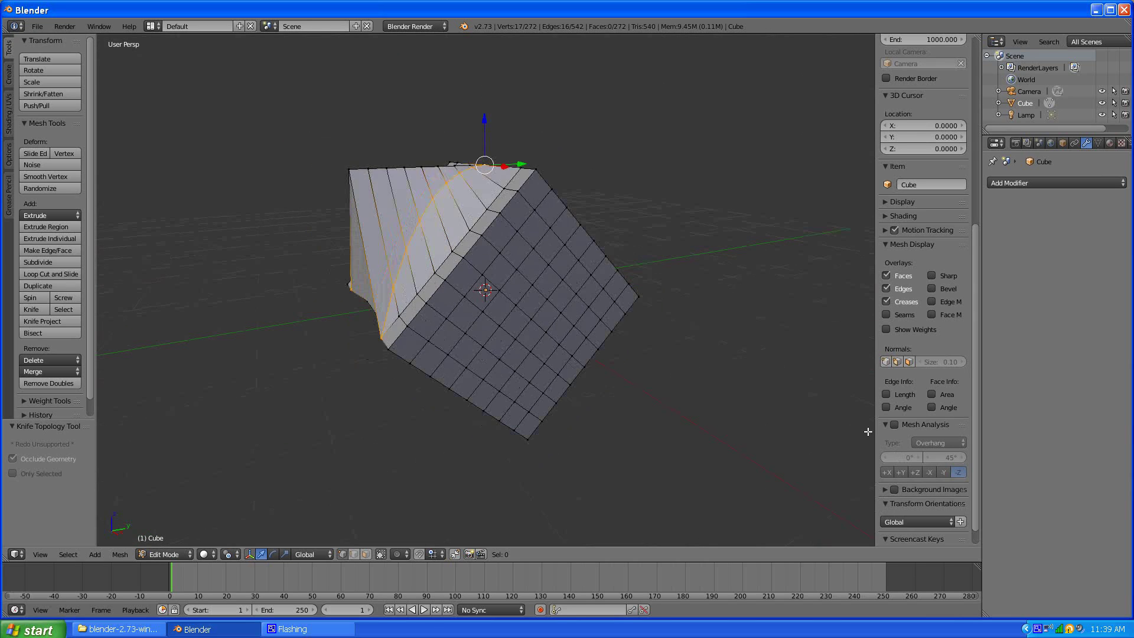
scroll(867, 432, up, 5)
middle_drag(551, 315, 591, 322)
scroll(971, 454, down, 2)
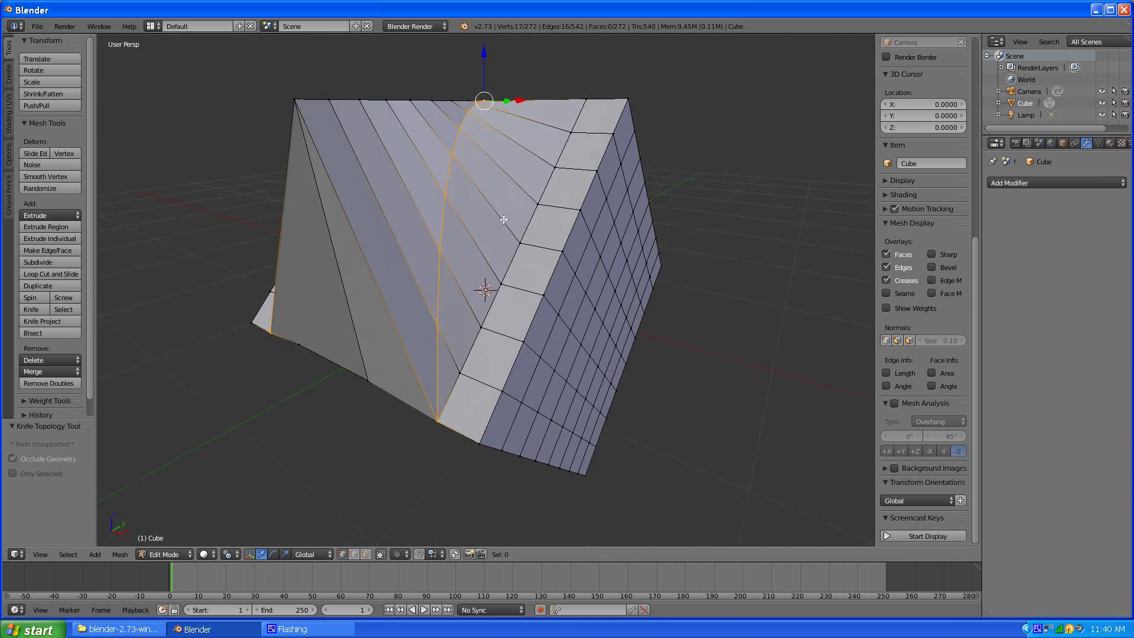
Select the distorted face's top vertex together with its lower-left corner vertex
right_click(502, 284)
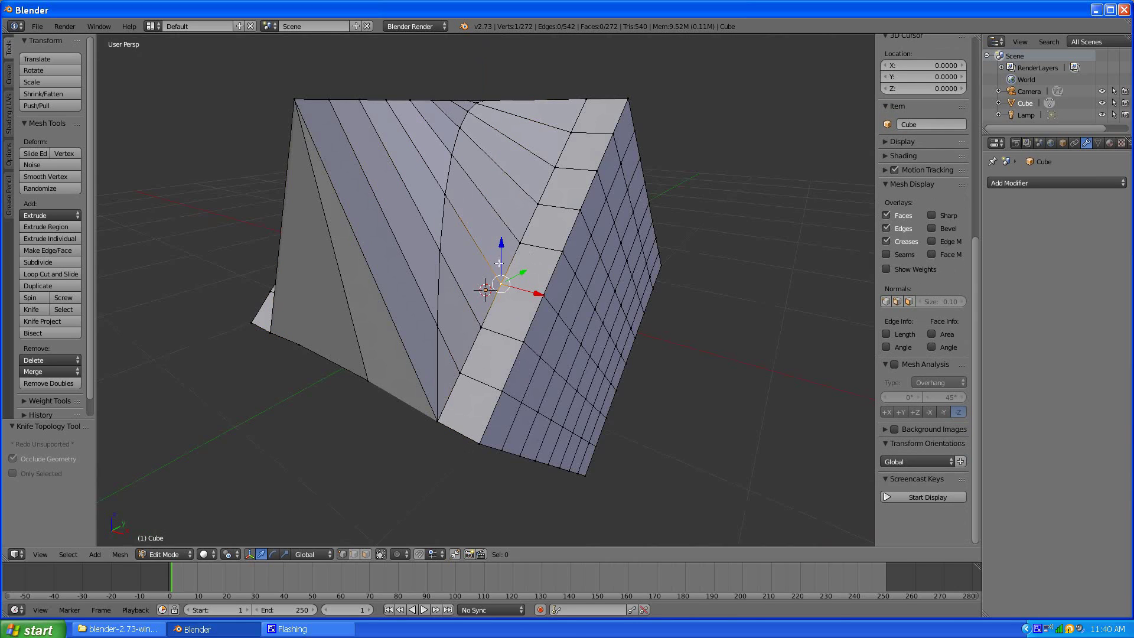
middle_drag(564, 151, 532, 166)
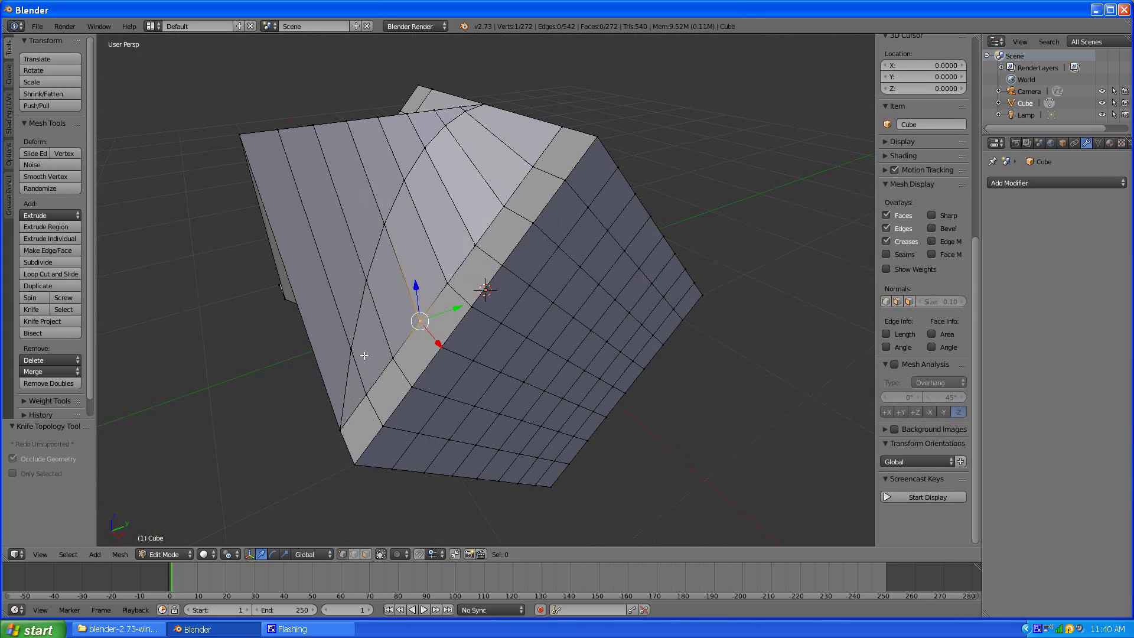
middle_drag(435, 319, 429, 418)
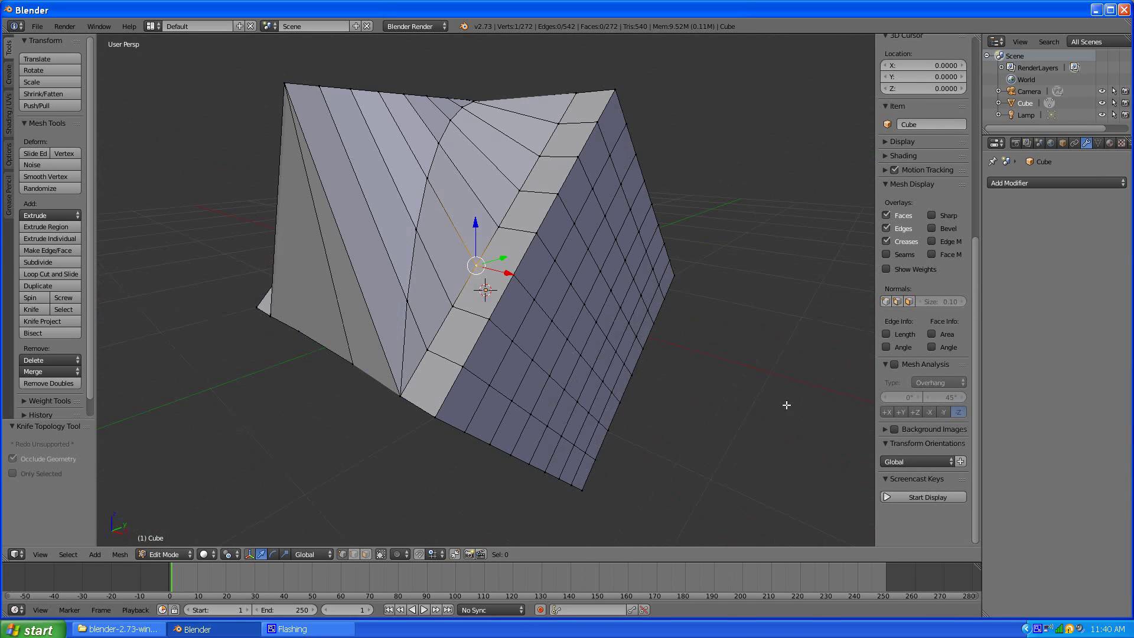
right_click(405, 391)
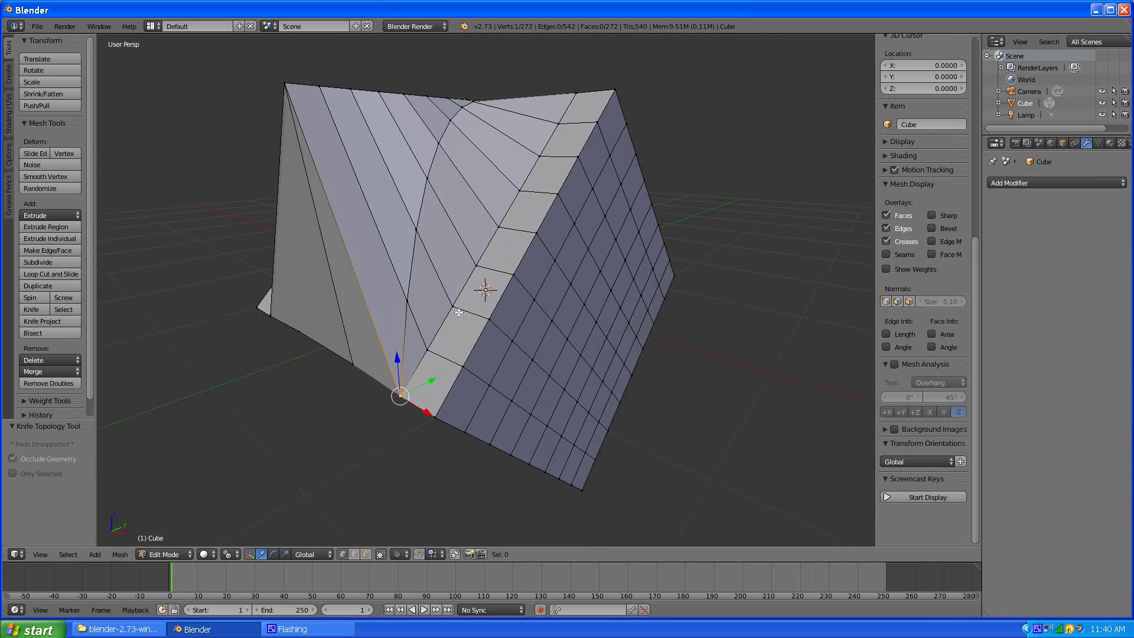
middle_drag(478, 268, 451, 322)
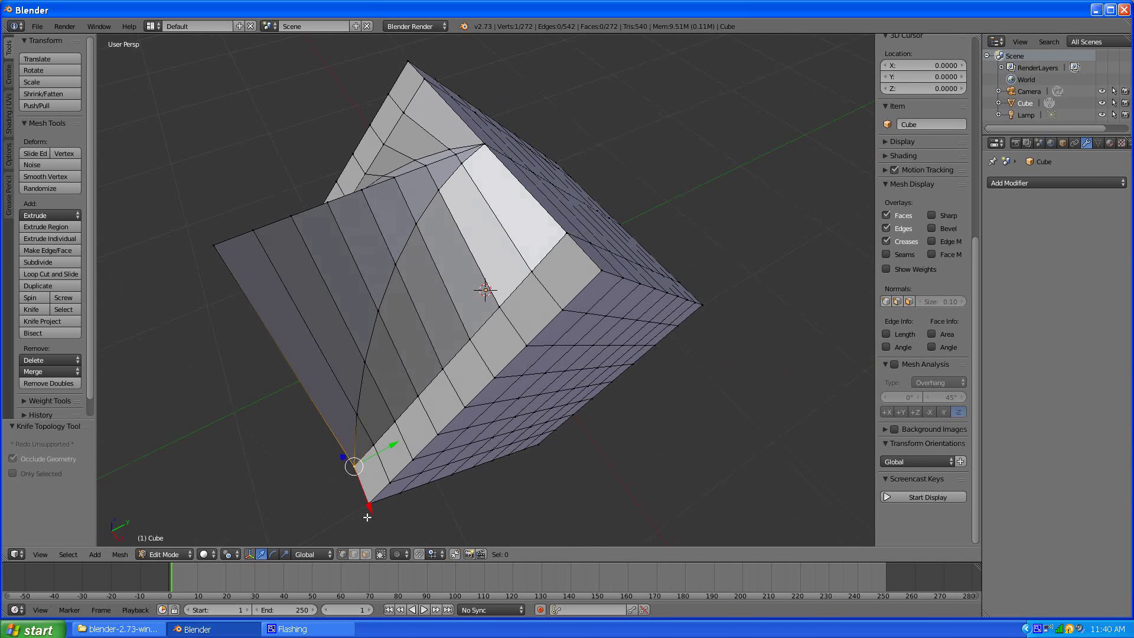
right_click(483, 147)
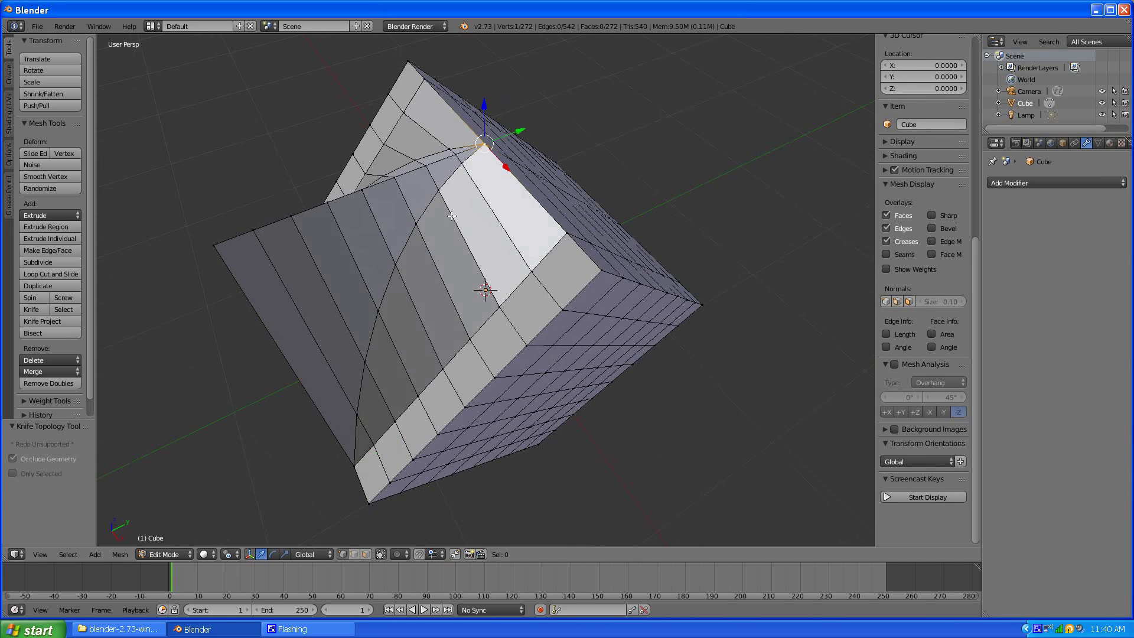
middle_drag(364, 445, 381, 414)
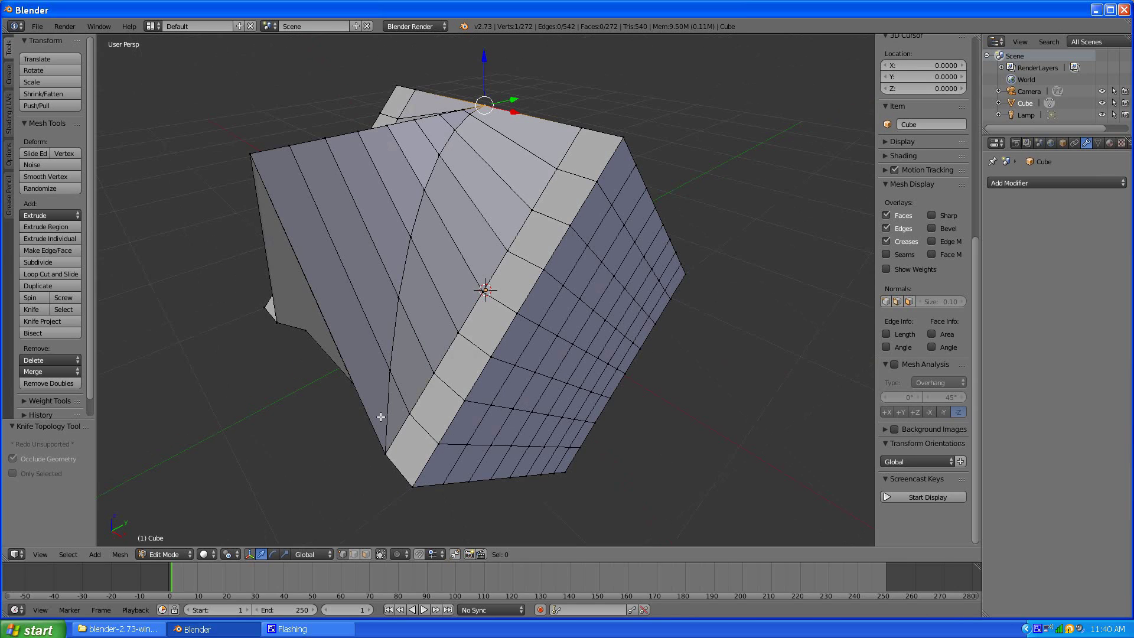
shift+right_click(386, 451)
Create the custom orientation 'Edge' from the two vertices, activate it, and tick Overwrite previous
click(961, 462)
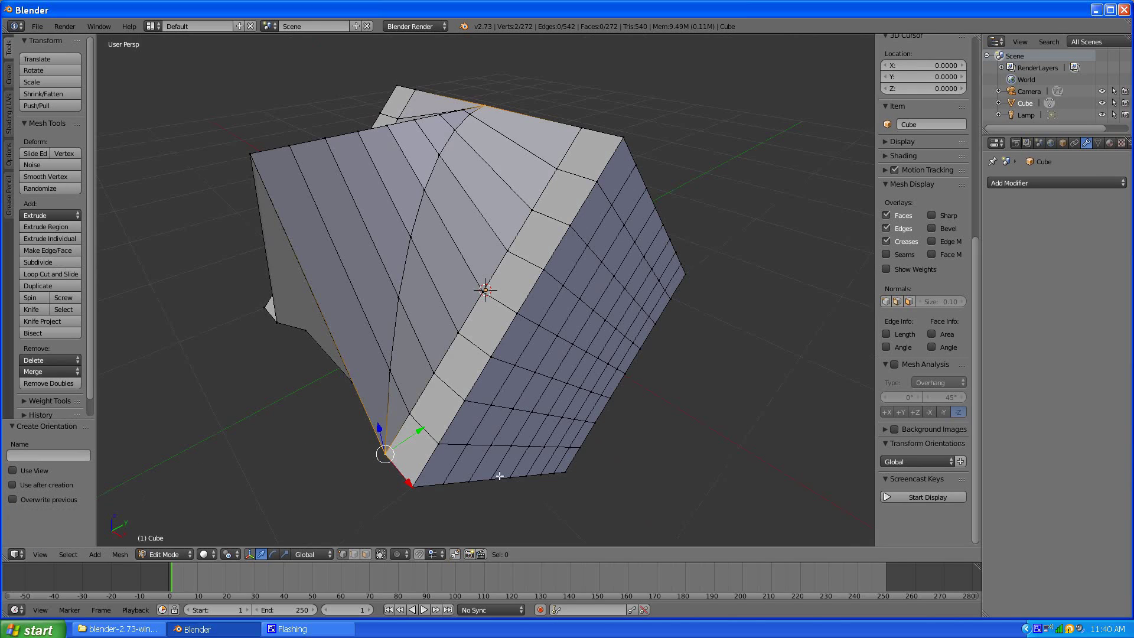
click(948, 458)
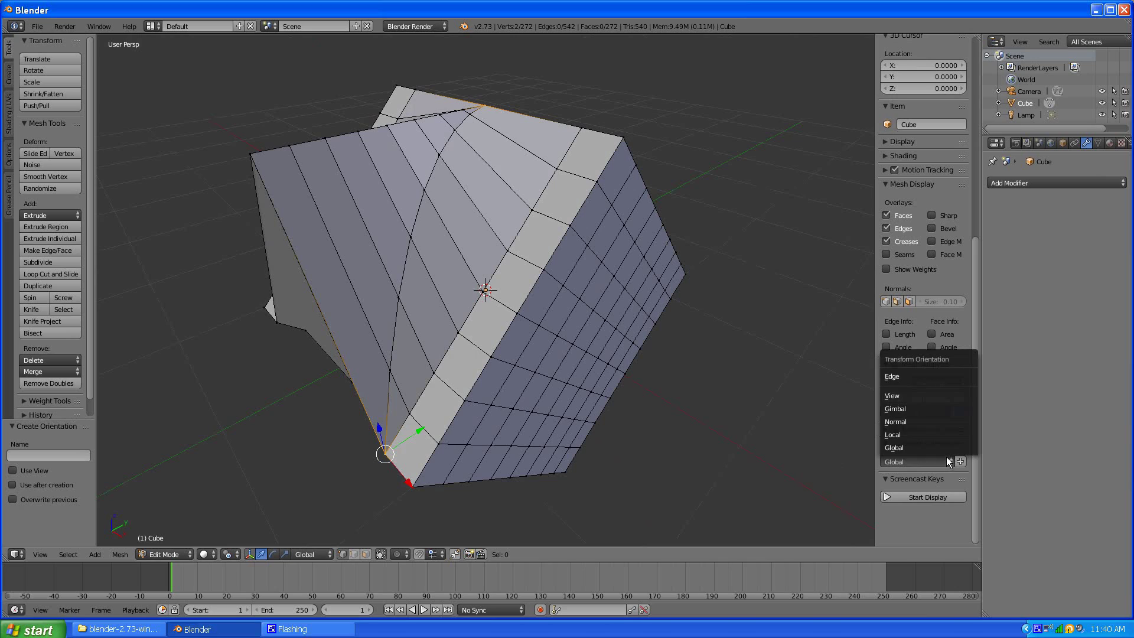
click(931, 377)
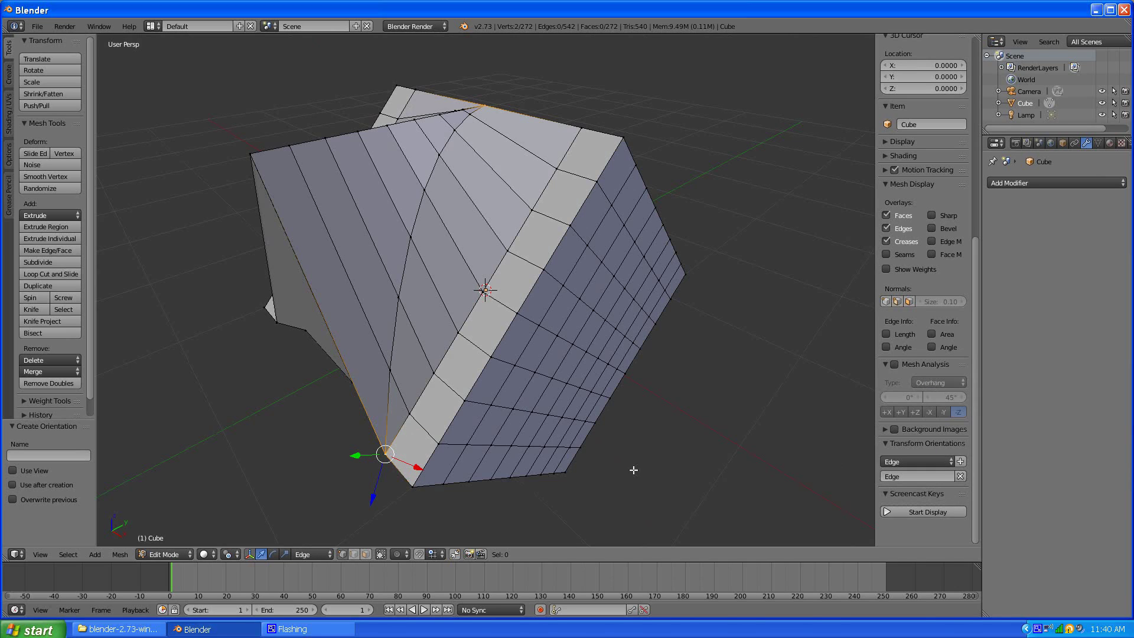
click(13, 501)
middle_drag(429, 443, 436, 385)
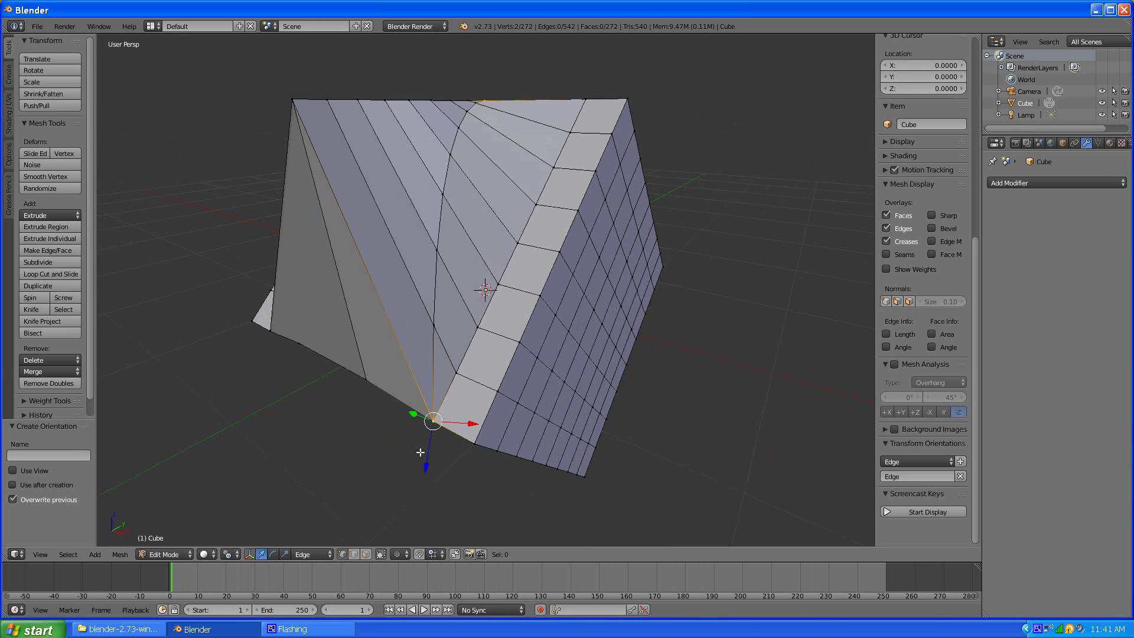
middle_drag(499, 158, 476, 141)
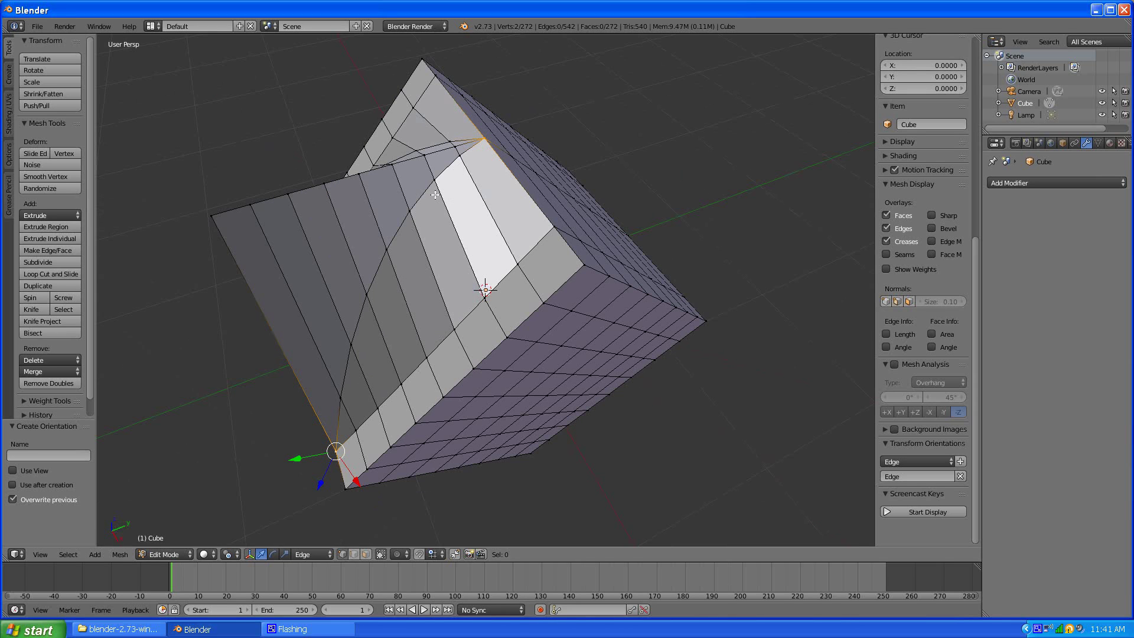
middle_drag(449, 184, 463, 168)
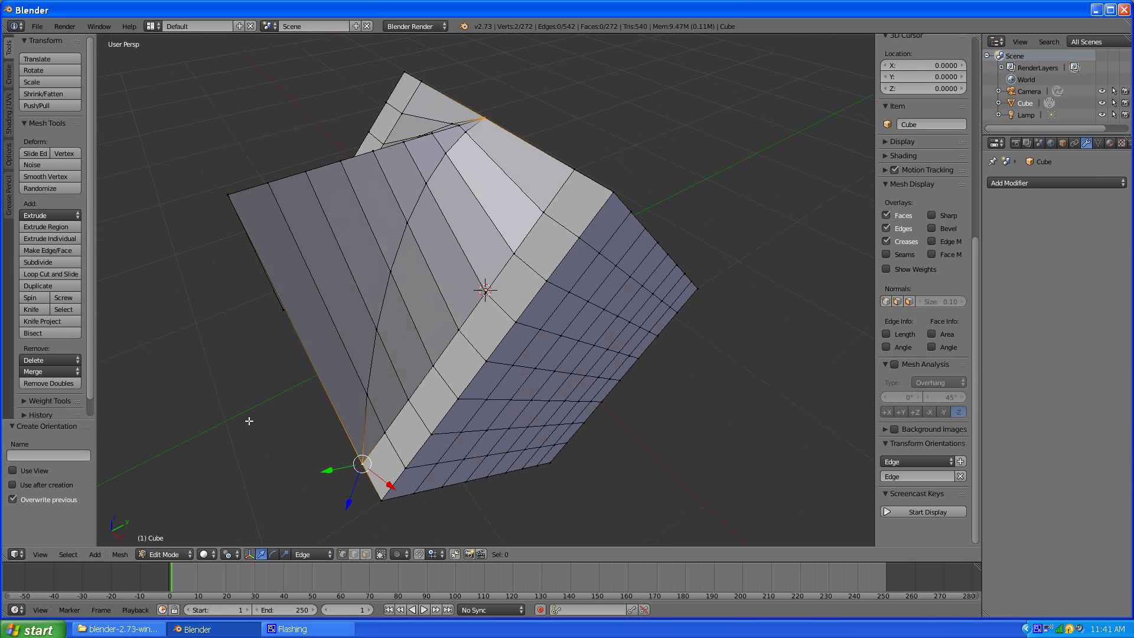
Set the scaling pivot point and select the row of vertices running up the face to the top vertex
click(235, 555)
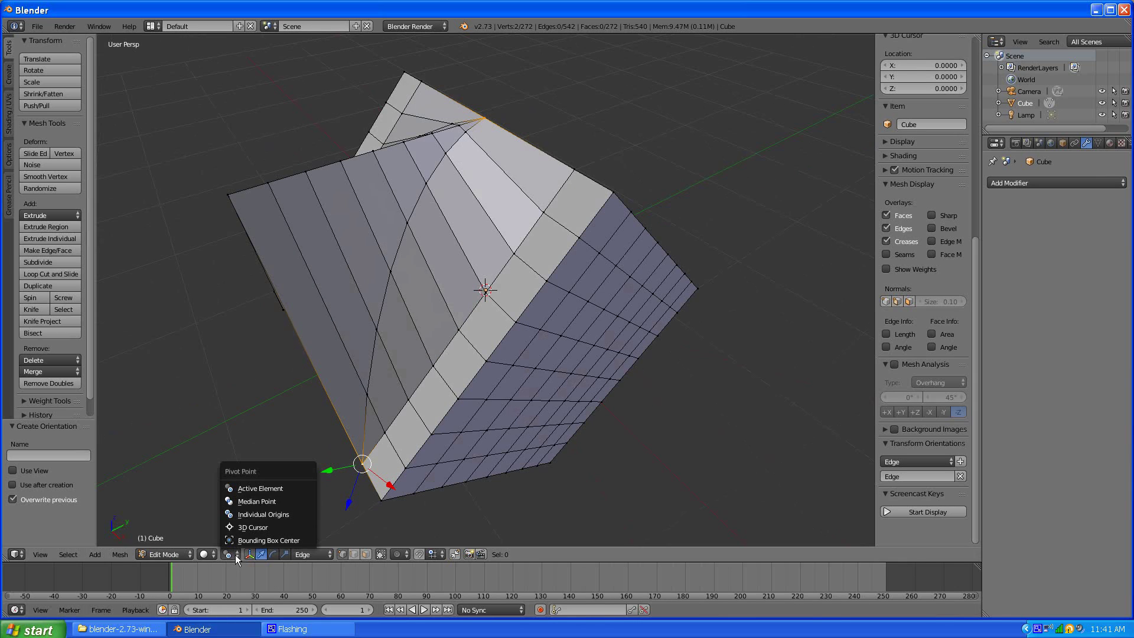
click(264, 490)
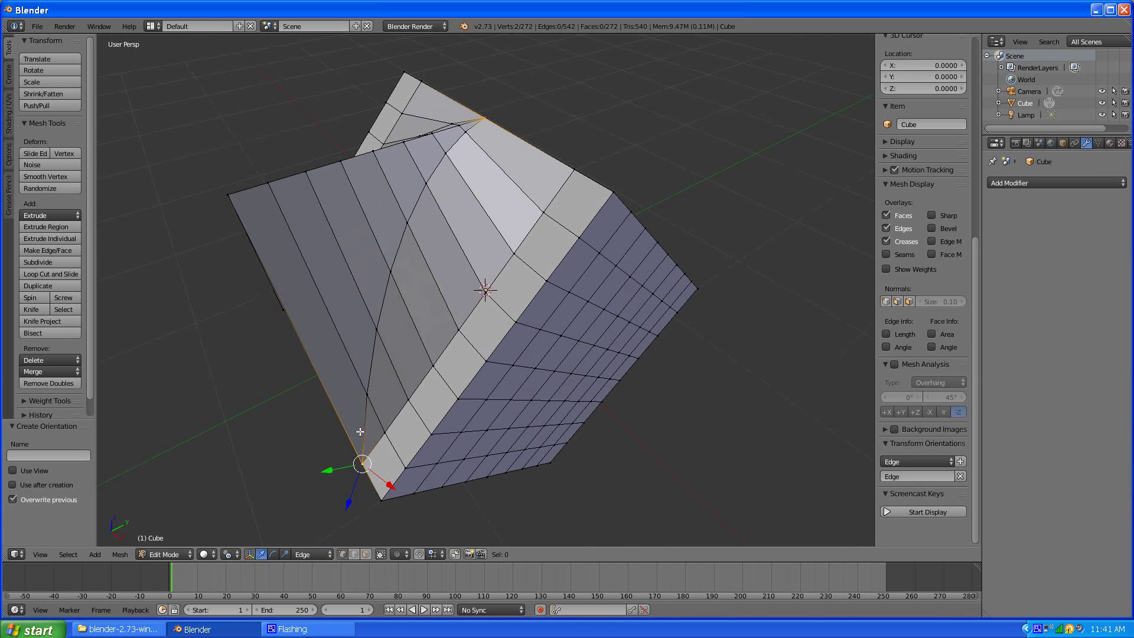
shift+right_click(367, 394)
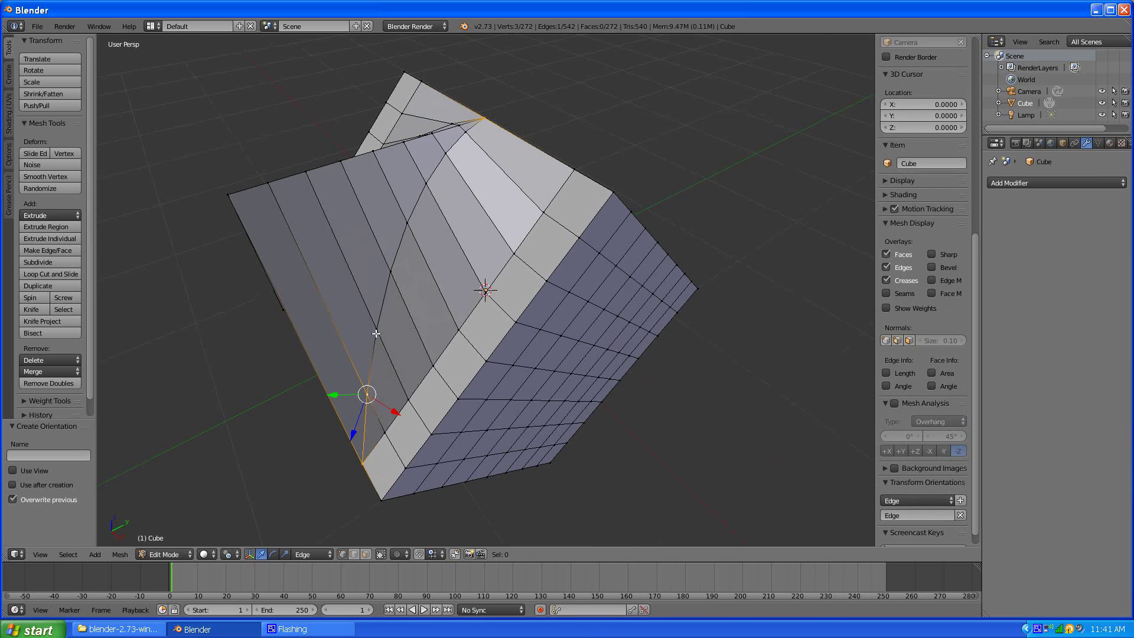
shift+right_click(376, 329)
shift+right_click(390, 272)
shift+right_click(412, 225)
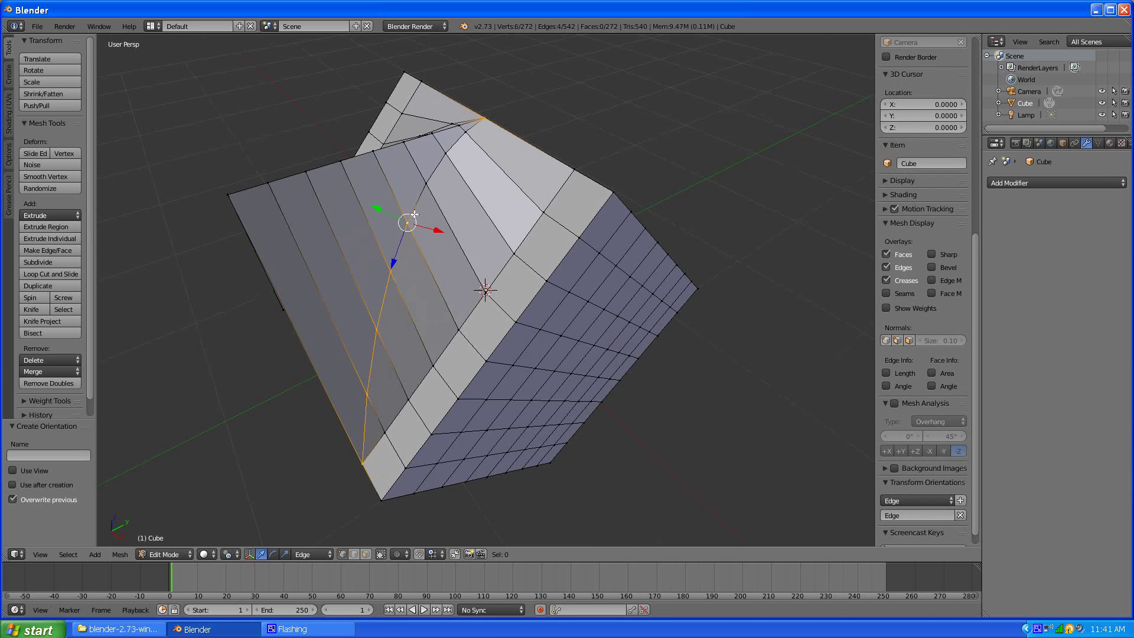
shift+right_click(429, 180)
shift+right_click(450, 156)
shift+right_click(464, 126)
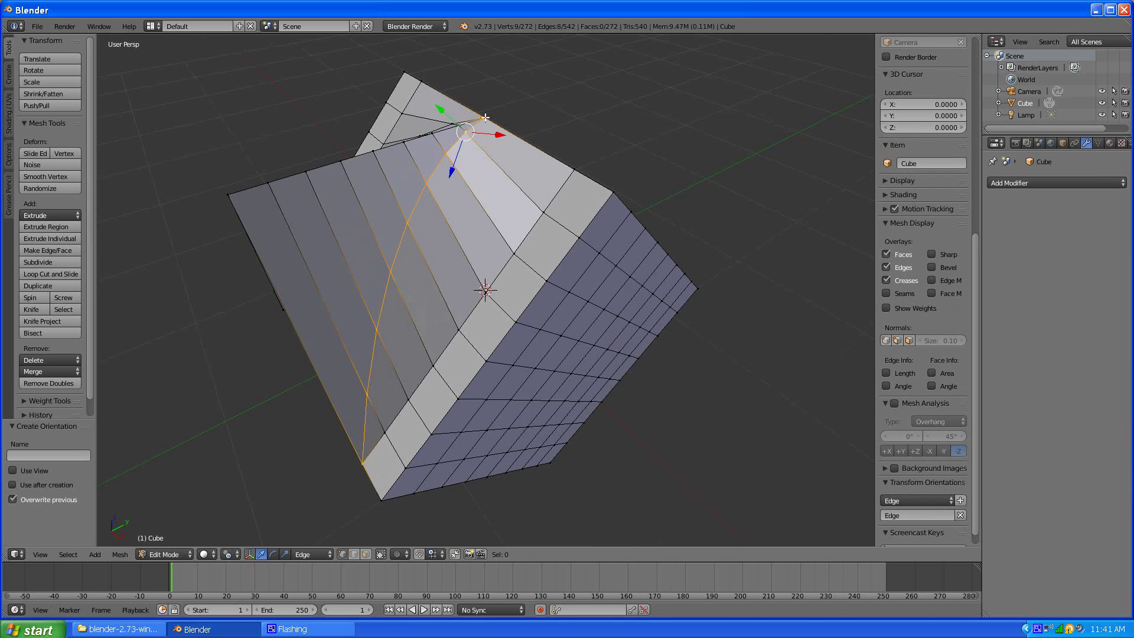
shift+right_click(484, 117)
Scale the row to 0 on the Edge orientation's X and Y axes, straightening it into a line
key(s)
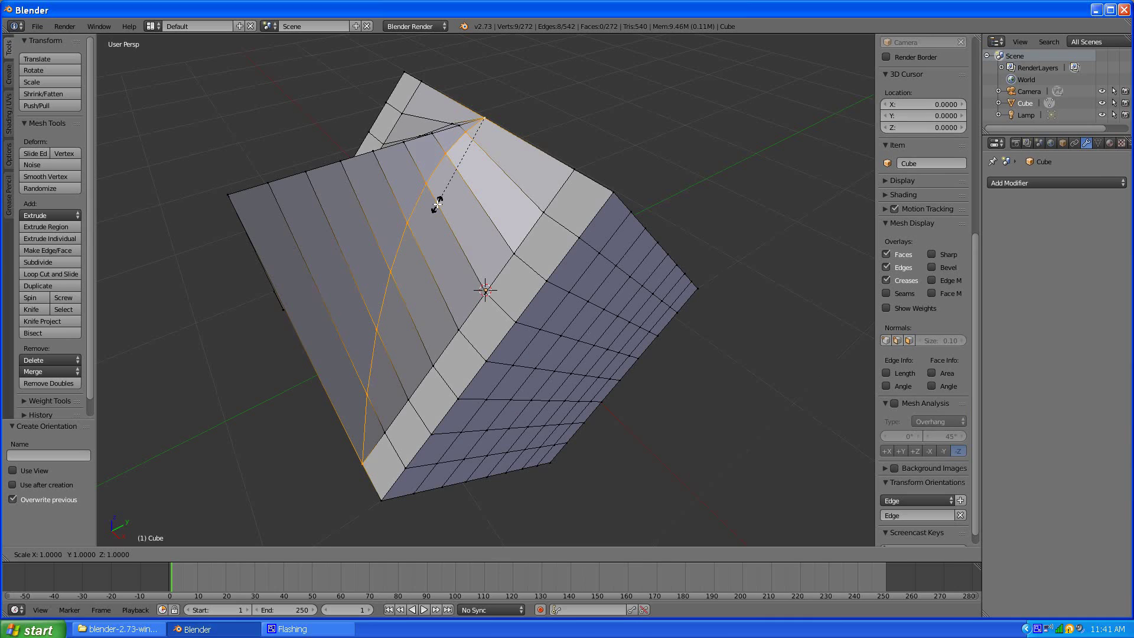
key(shift+z)
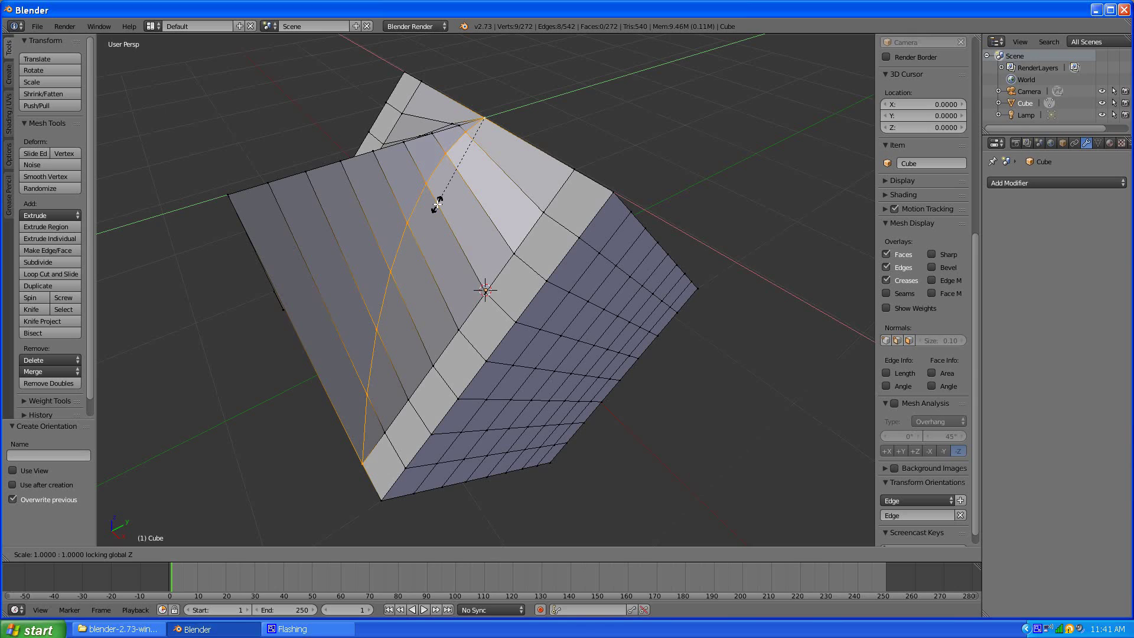
key(shift+z)
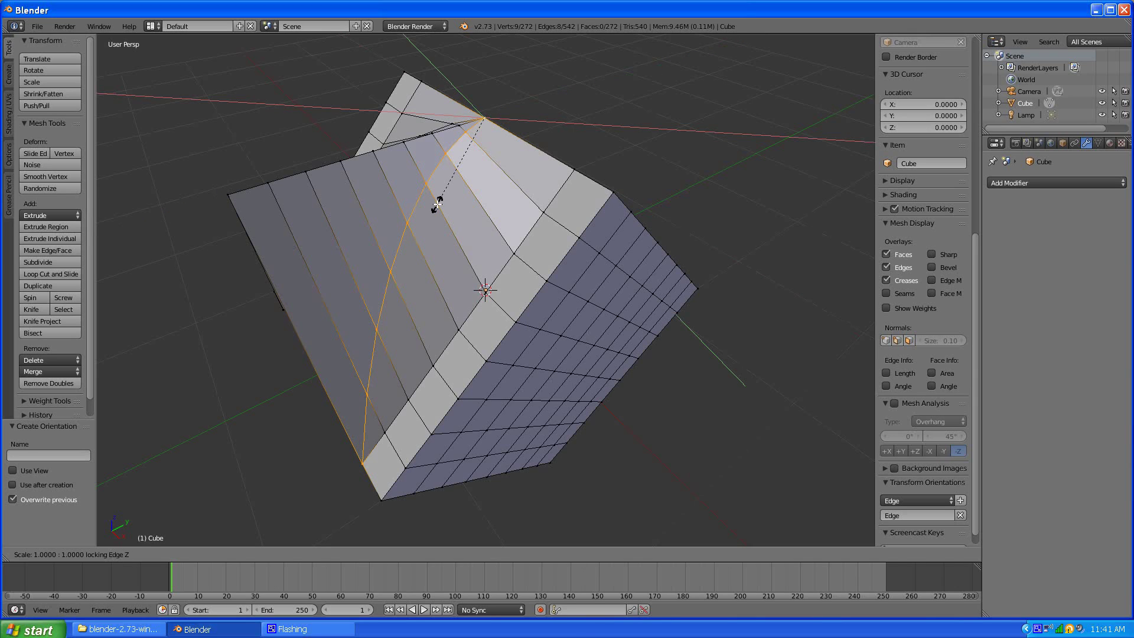
key(0)
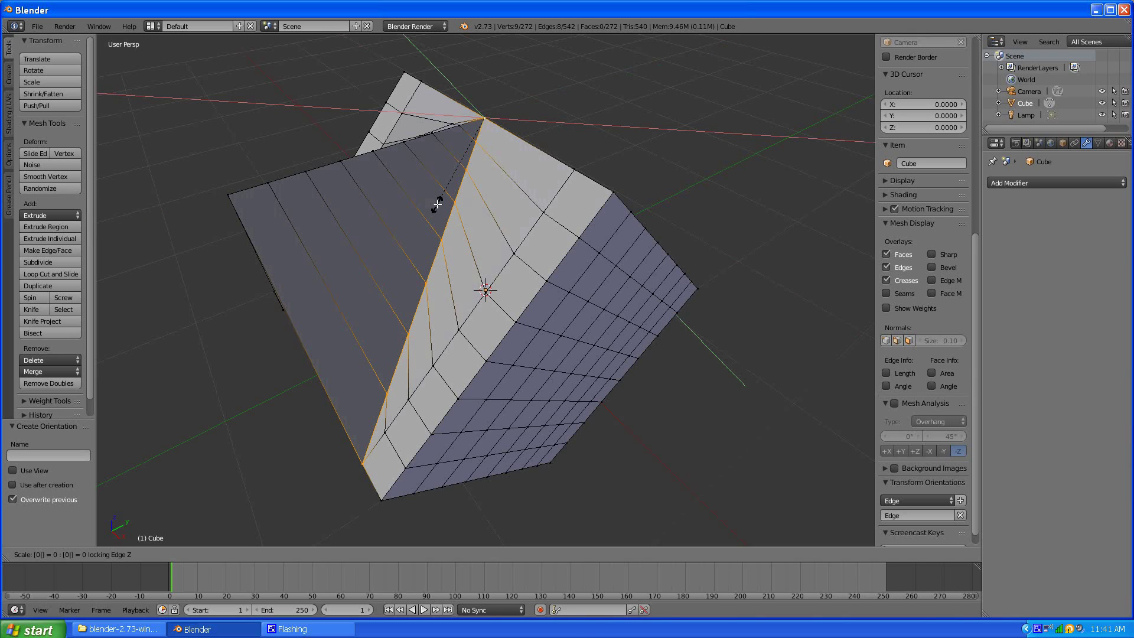
key(Return)
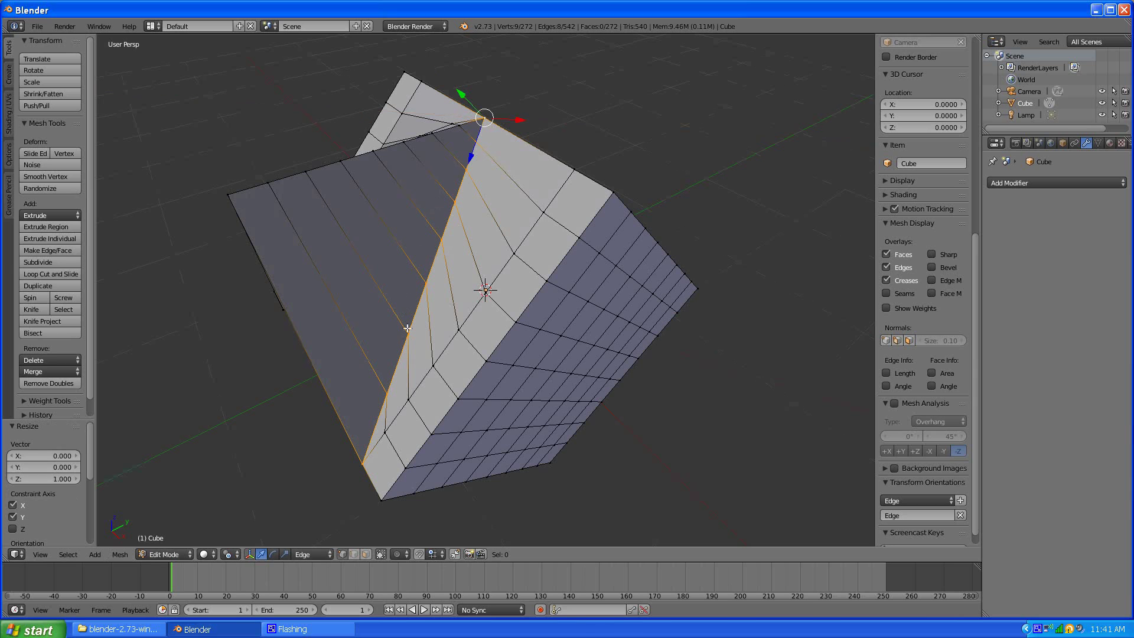
middle_drag(408, 328, 434, 290)
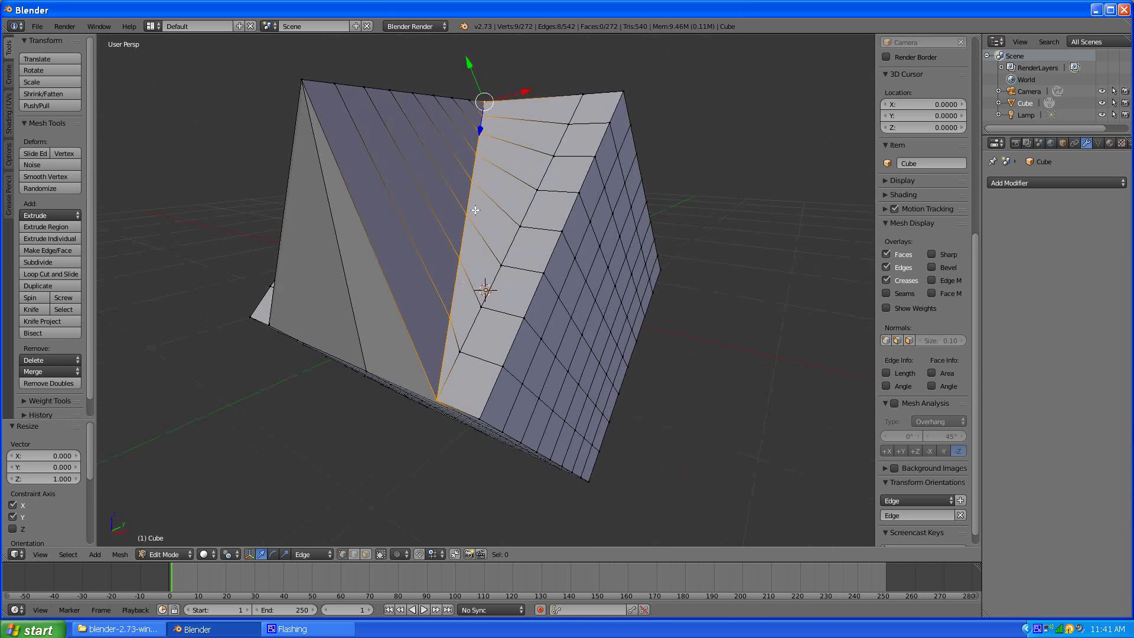
middle_drag(440, 378, 409, 372)
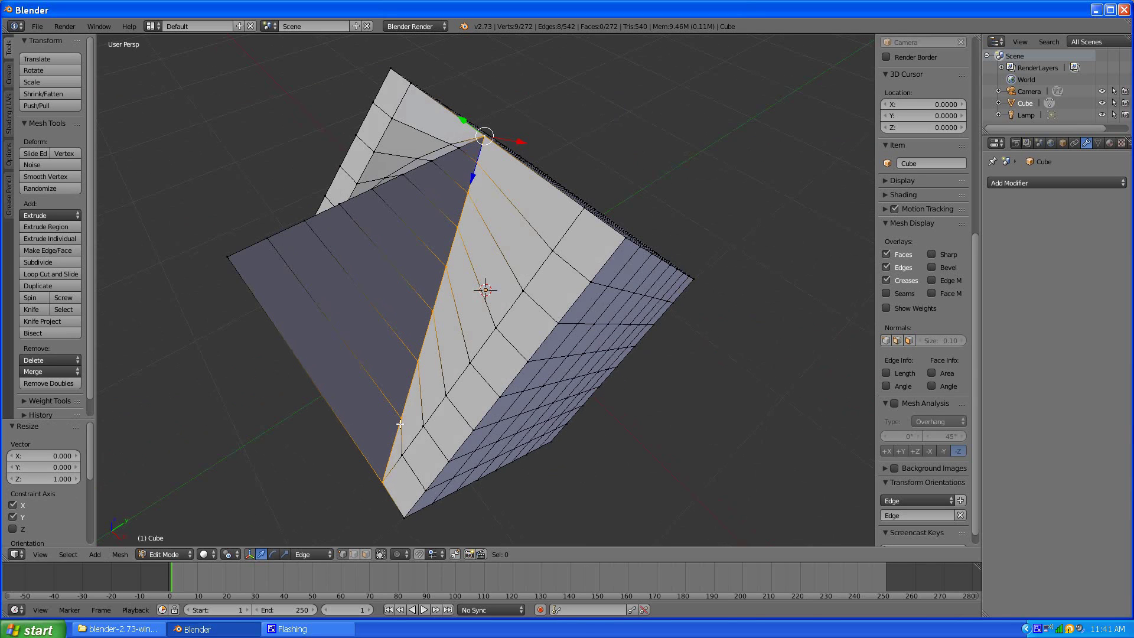
middle_drag(331, 317, 436, 251)
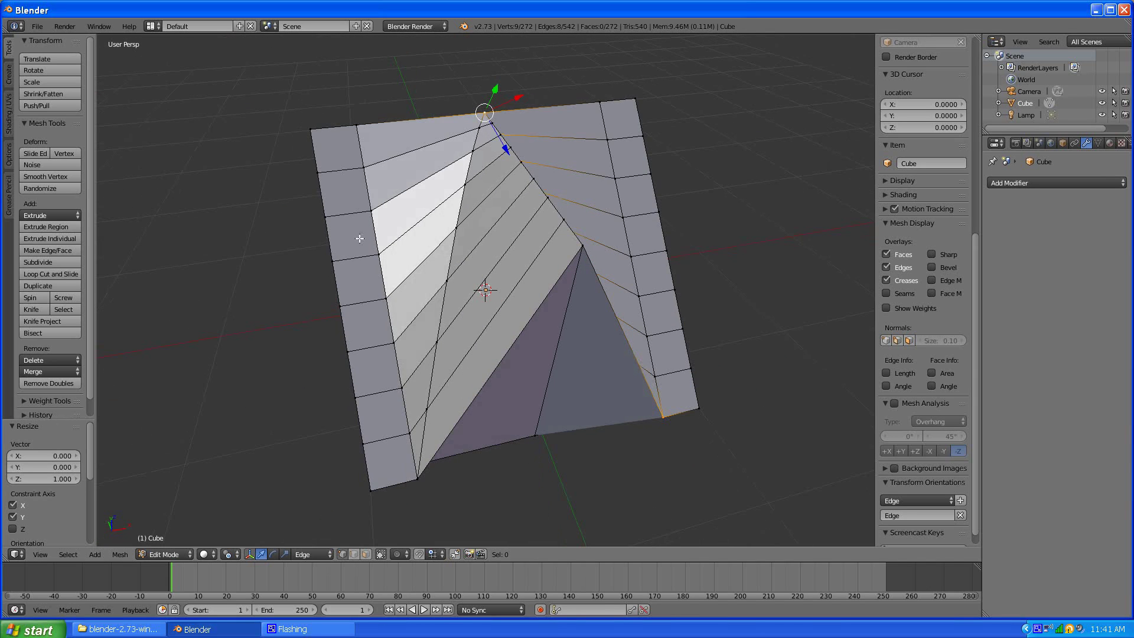
Select the top vertex and the bottom-left vertex, then overwrite the Edge orientation from them
right_click(483, 116)
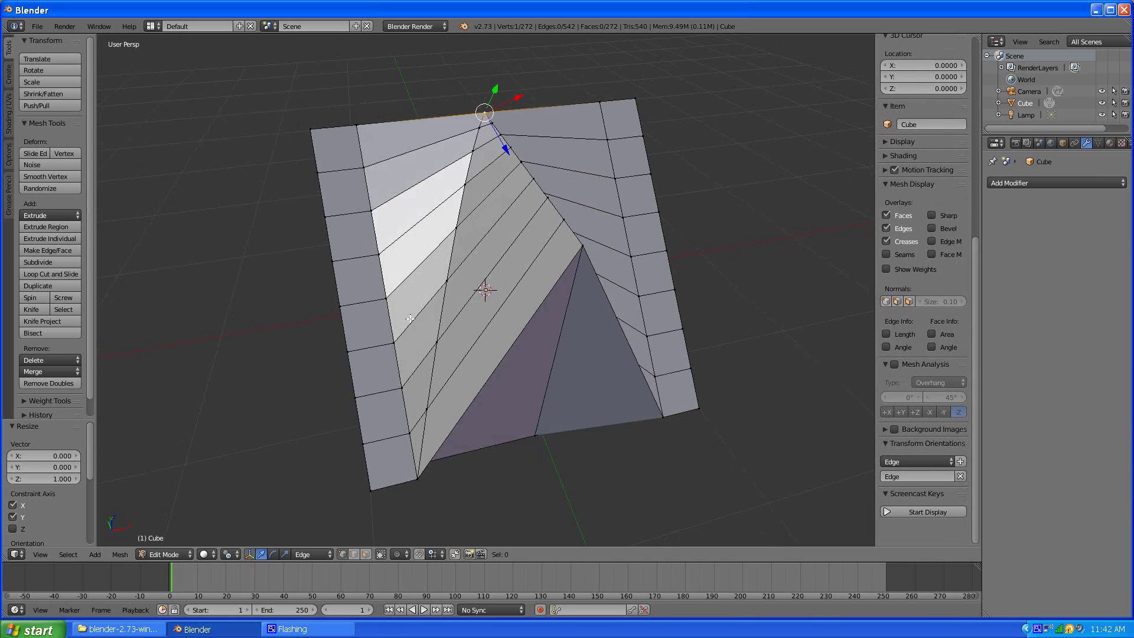
shift+right_click(416, 476)
click(961, 462)
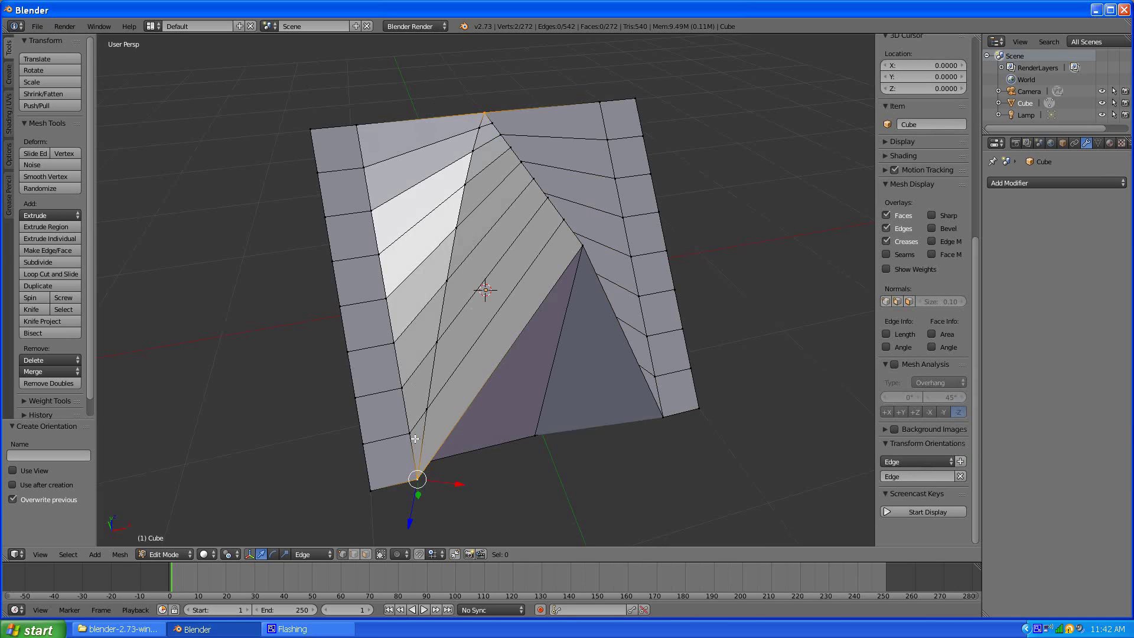
Select the diagonal row of vertices from the bottom-left vertex up to the top vertex
click(415, 479)
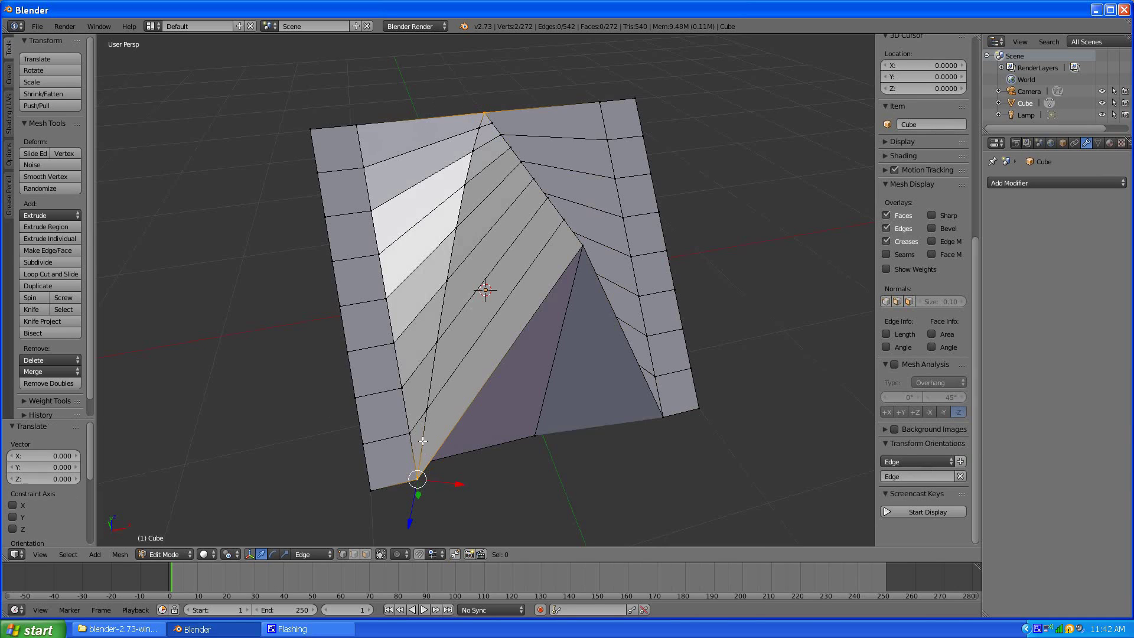
shift+right_click(426, 408)
shift+right_click(439, 345)
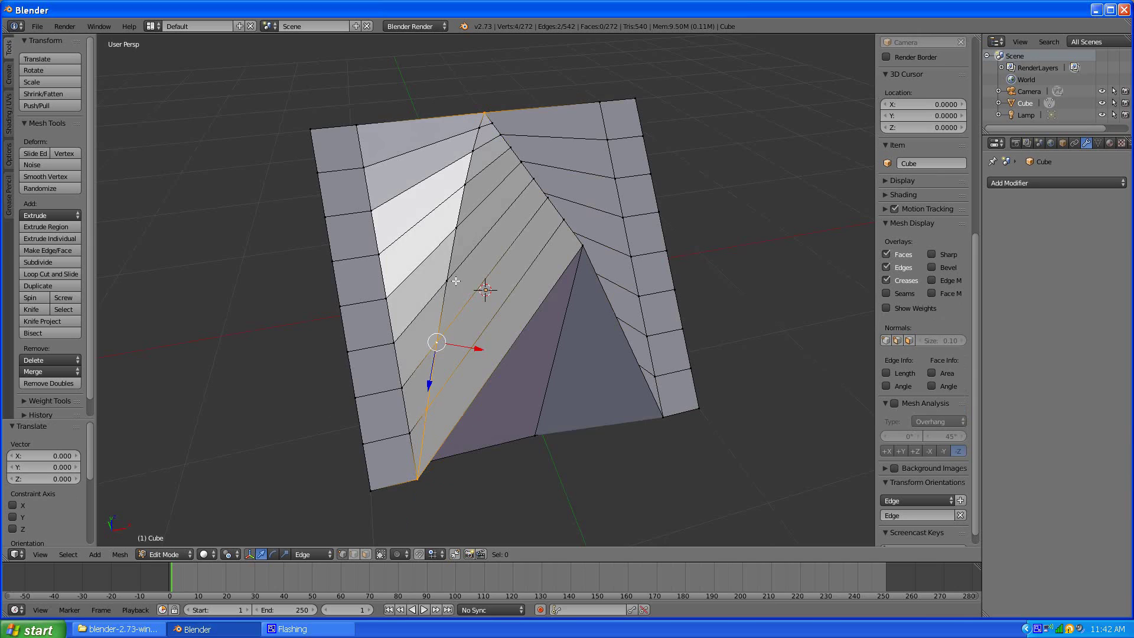
shift+right_click(447, 280)
shift+right_click(456, 227)
shift+right_click(463, 185)
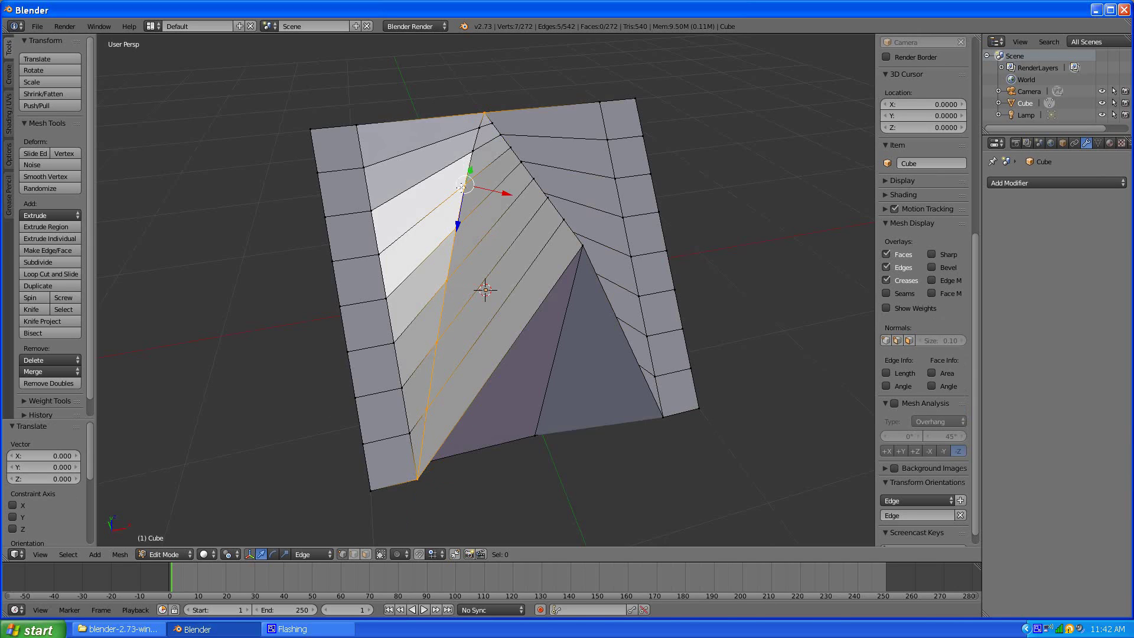
shift+right_click(472, 152)
middle_drag(499, 161, 471, 201)
shift+right_click(486, 157)
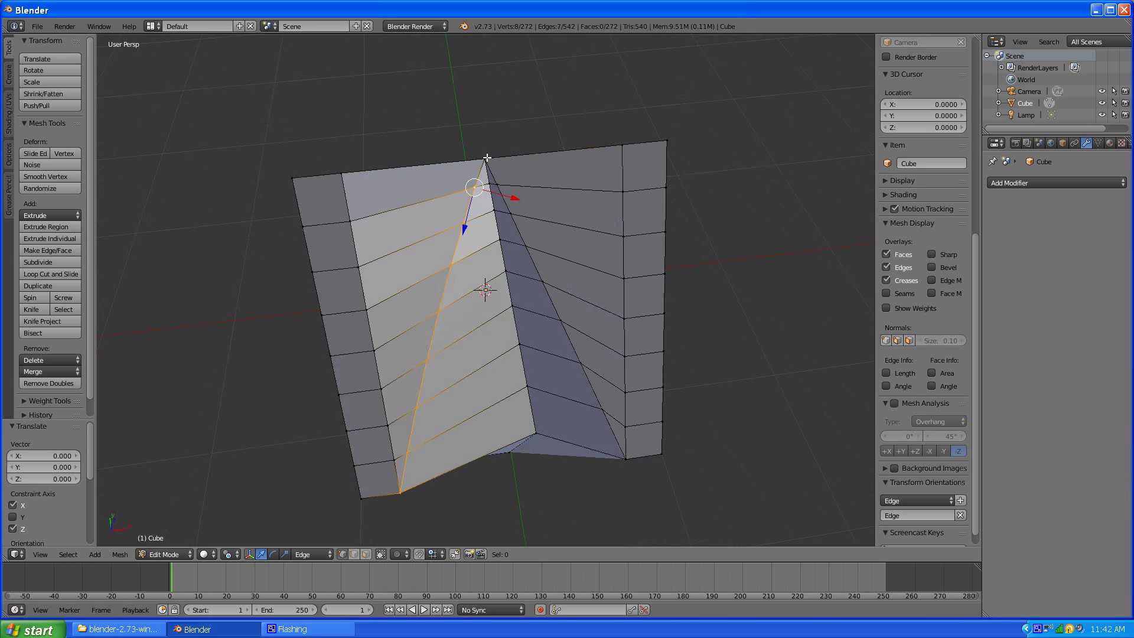
shift+right_click(486, 157)
middle_drag(486, 158, 453, 217)
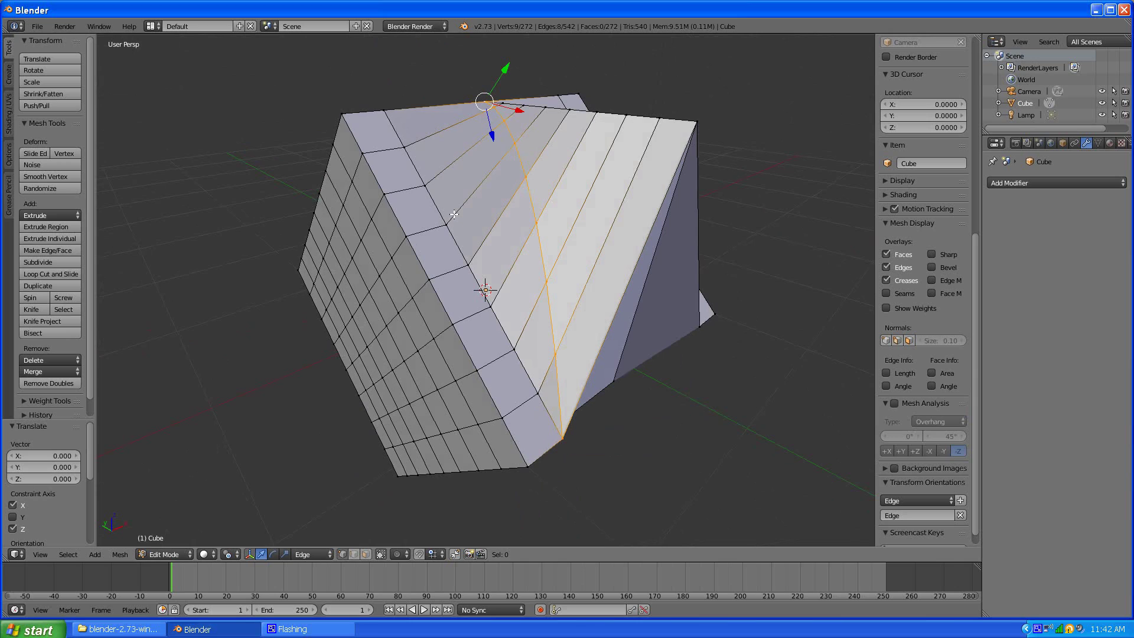
Scale the diagonal row to 0 on Edge X and Y, keeping Edge Z, to straighten it
key(s)
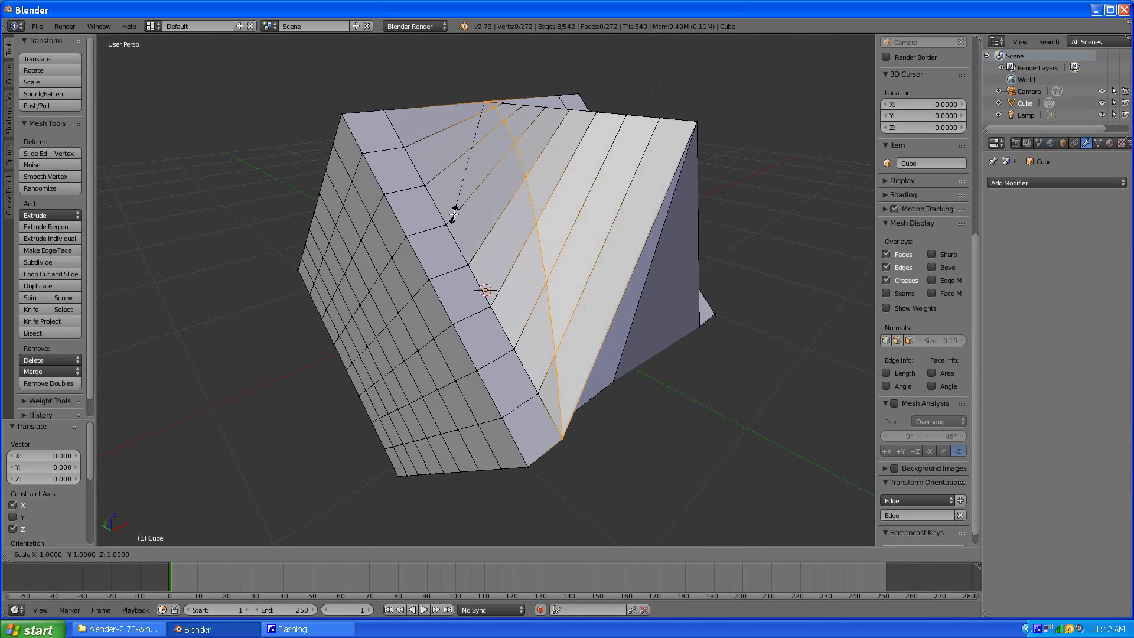
key(shift+z)
key(shift+z)
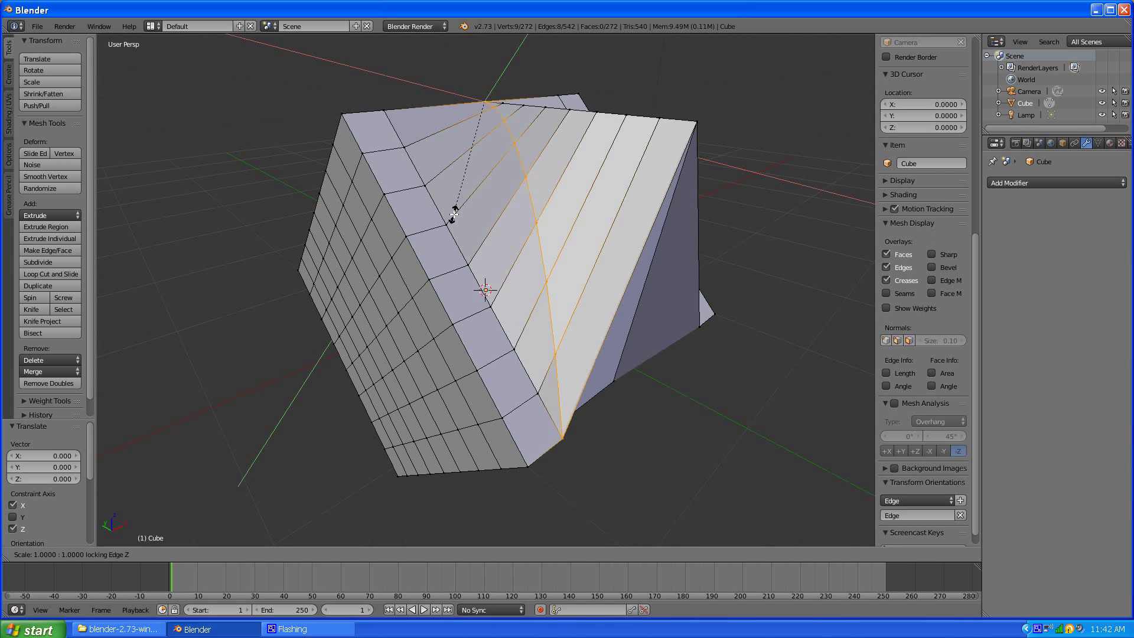
text(0)
key(Return)
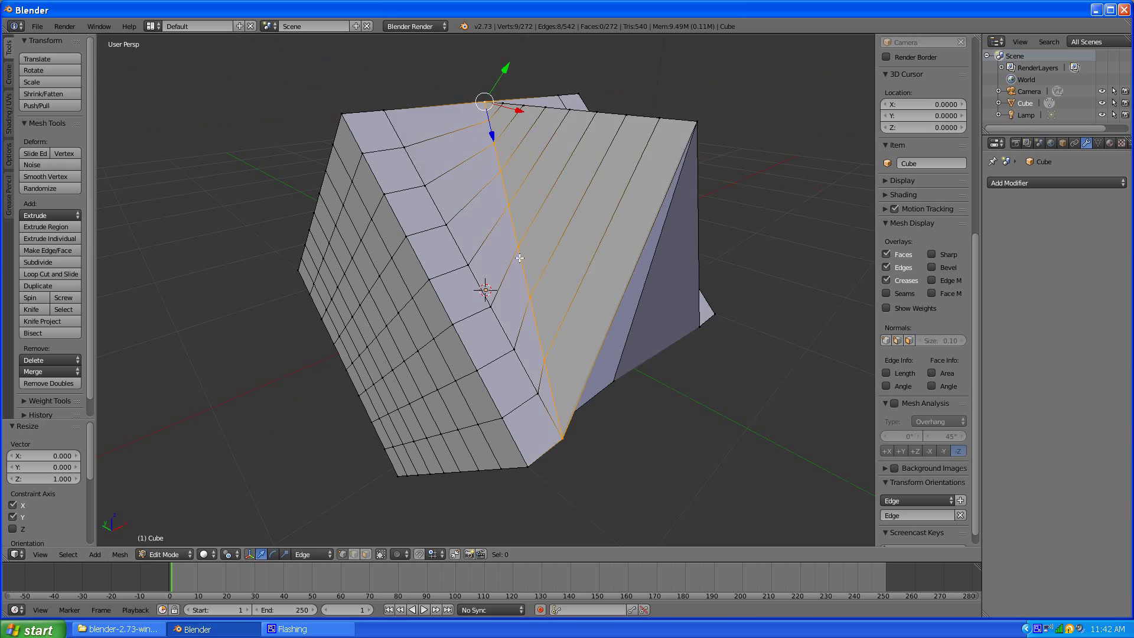
middle_drag(520, 259, 393, 299)
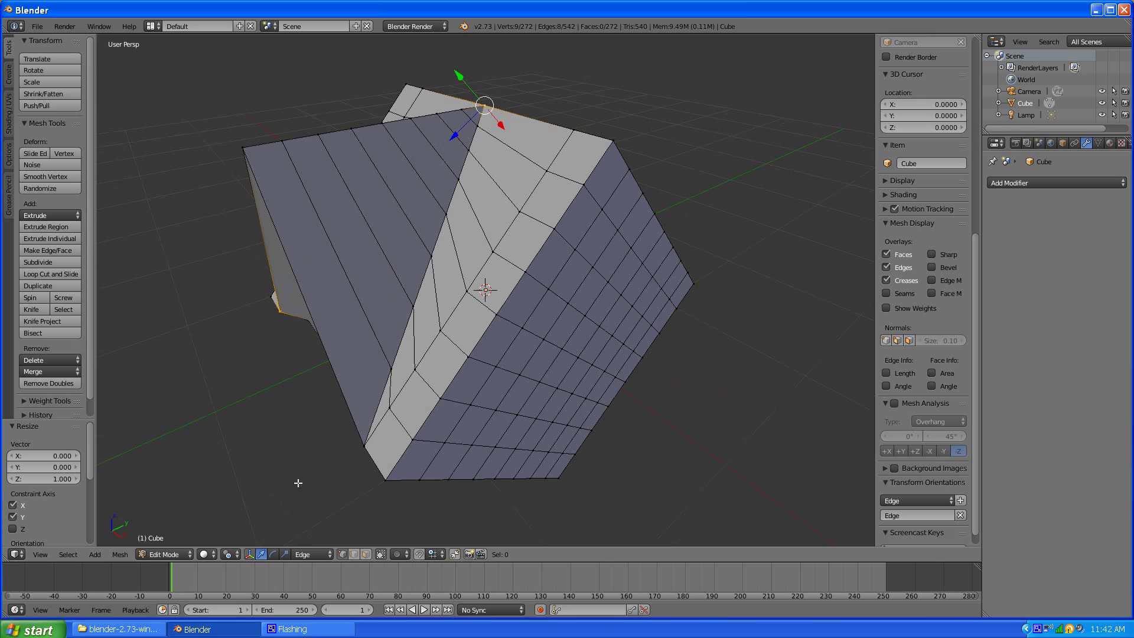
Select the first straightened ridge loop and evenly space its vertices with LoopTools Space
middle_drag(440, 213, 417, 222)
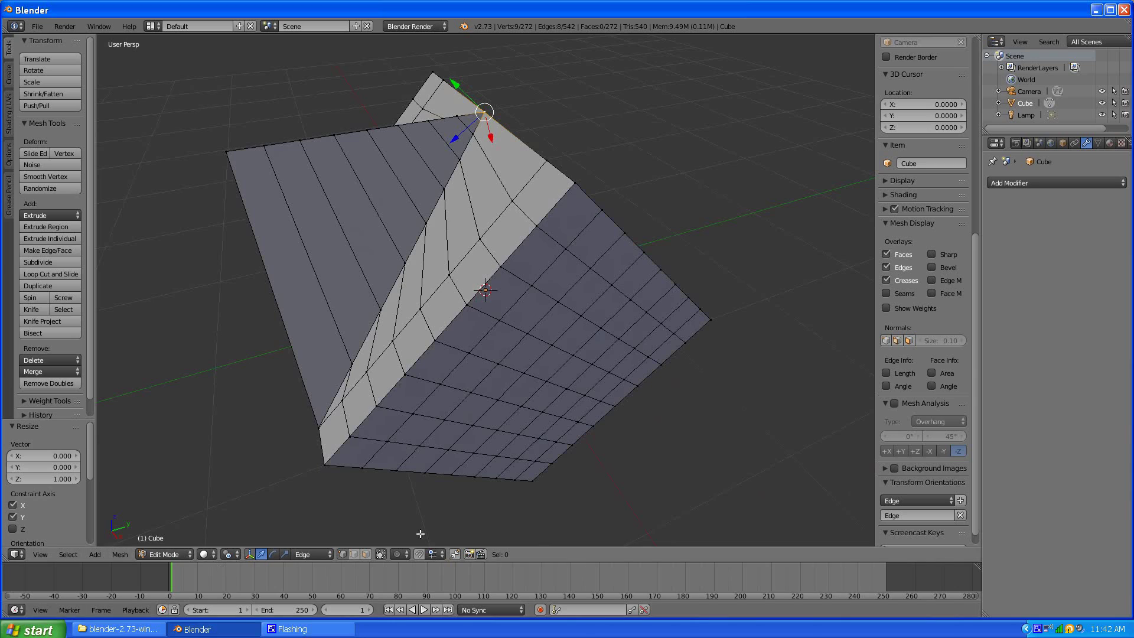
right_click(568, 348)
right_click(331, 399)
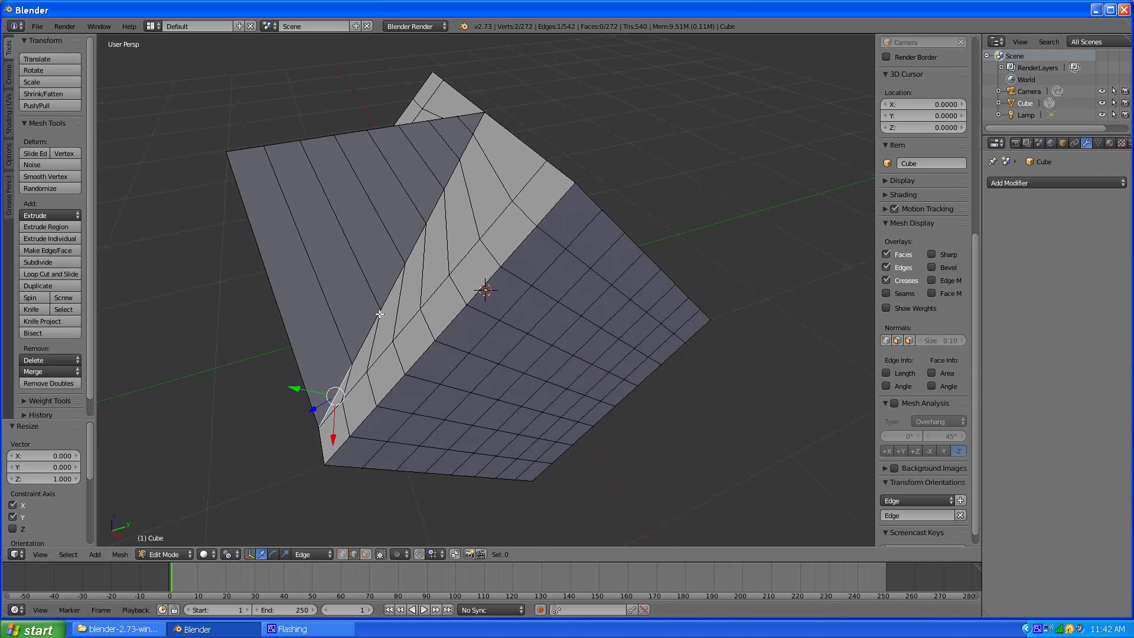
alt+right_click(395, 284)
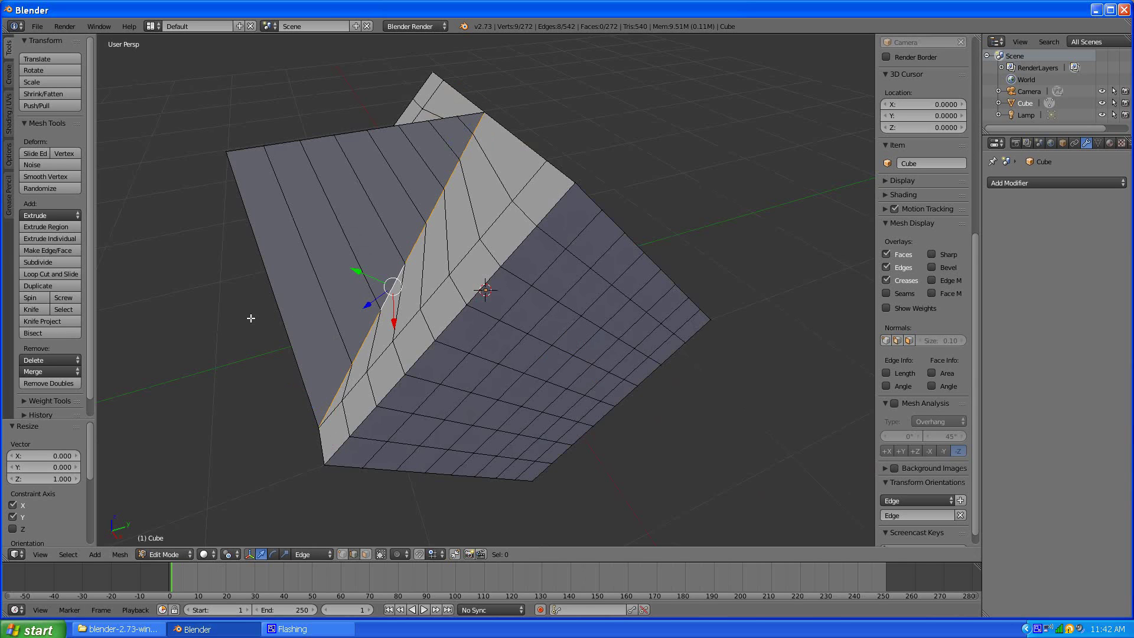
middle_drag(251, 319, 278, 290)
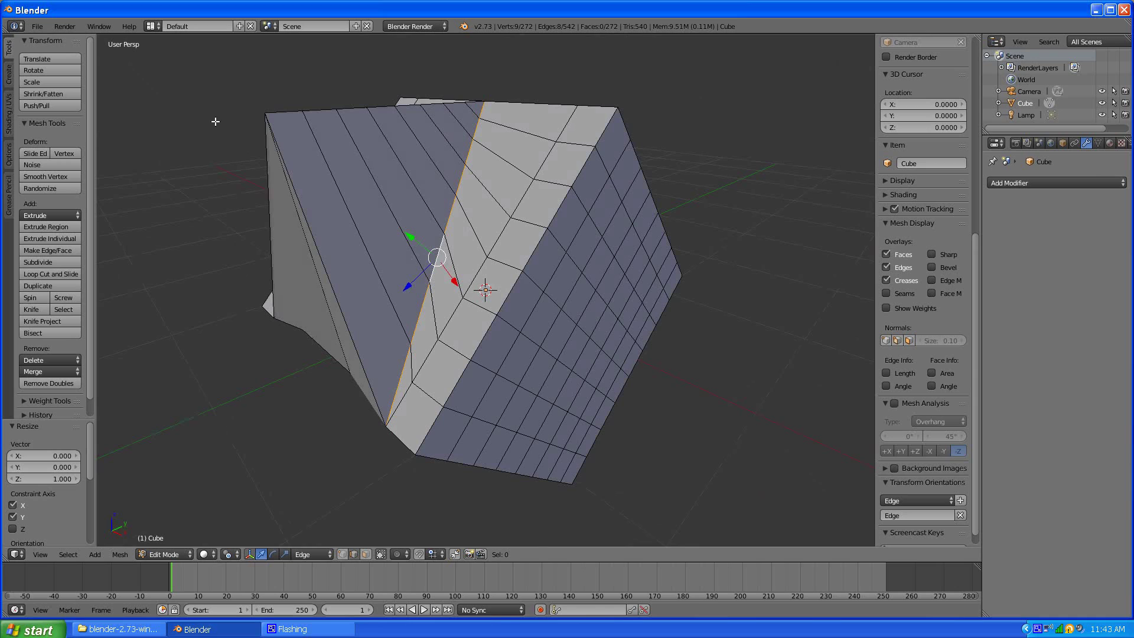
key(w)
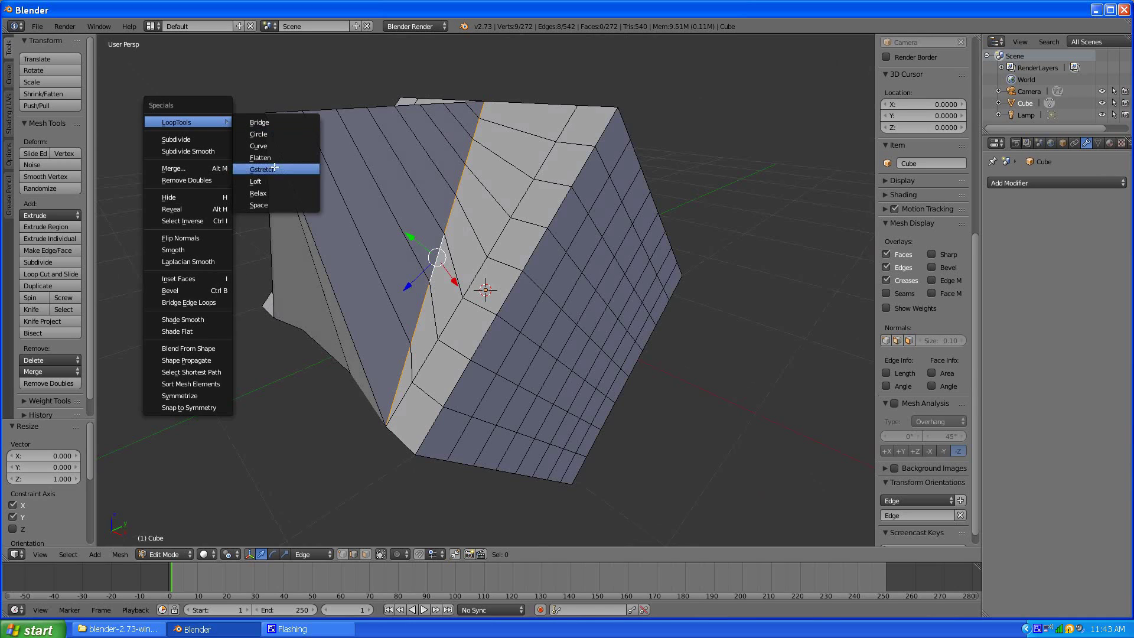
click(269, 205)
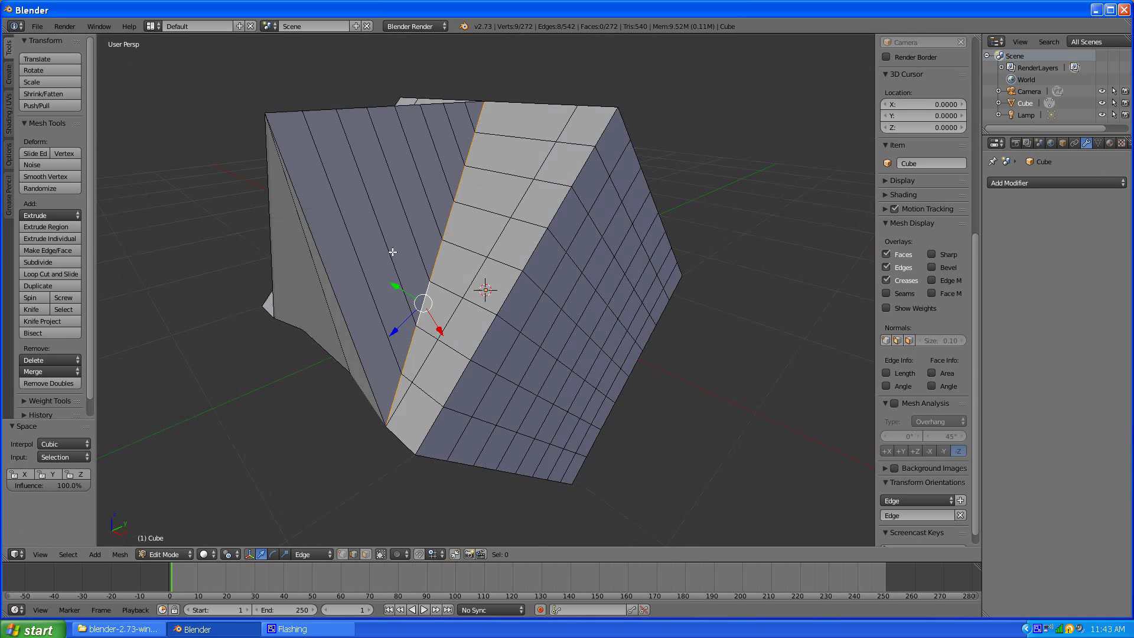
middle_drag(392, 359, 369, 367)
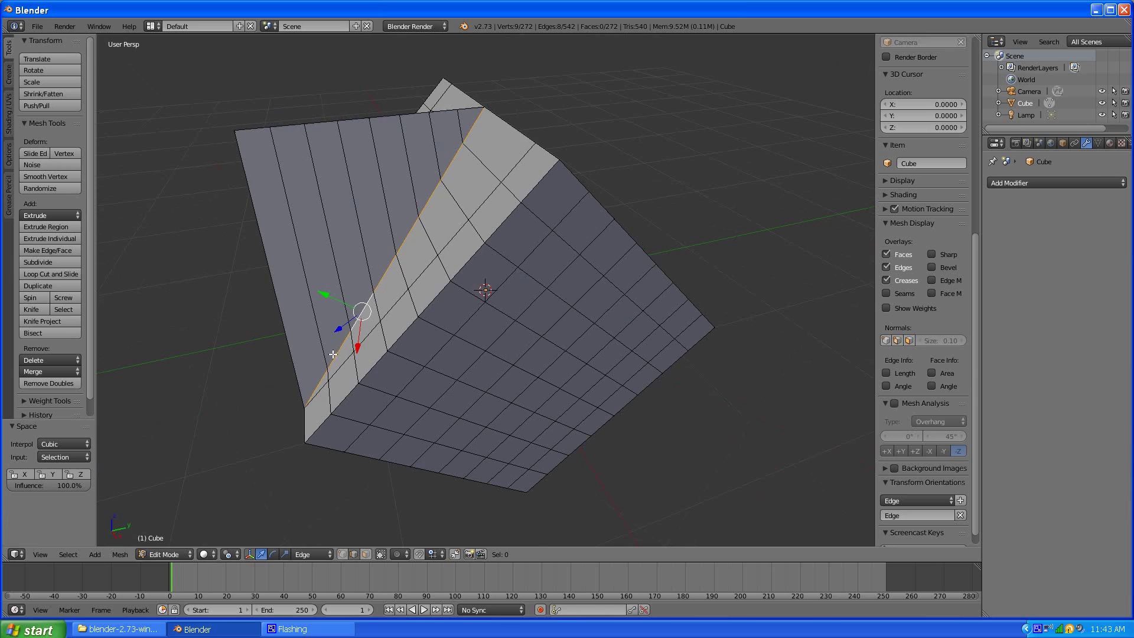
middle_drag(400, 264, 555, 198)
Evenly space the other straightened row's loop with LoopTools Space, then deselect everything
right_click(542, 401)
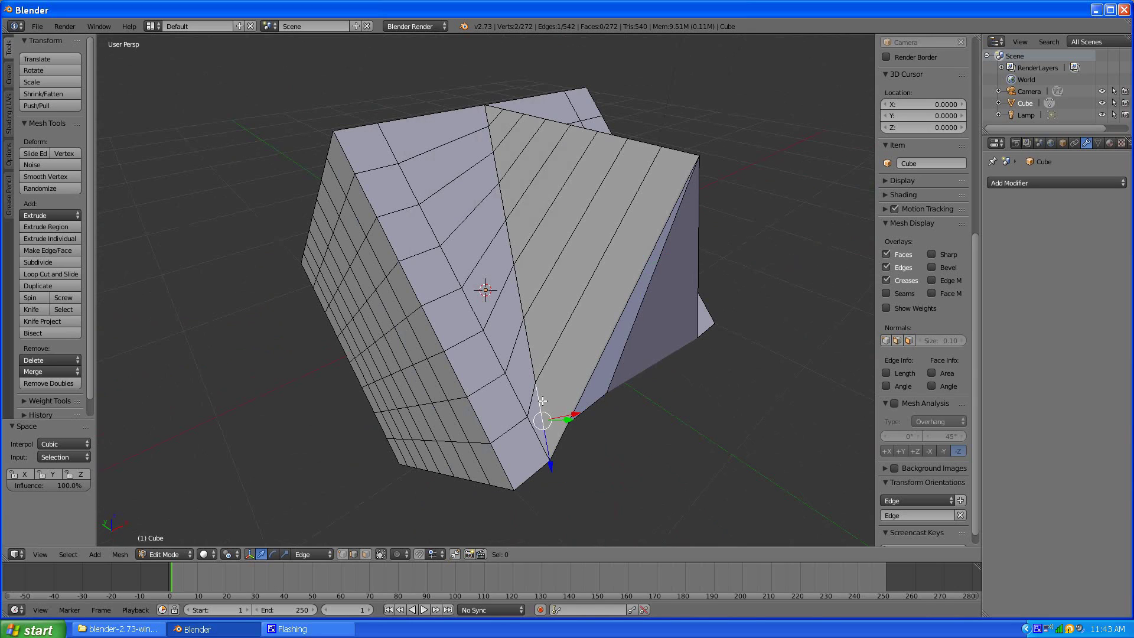
alt+right_click(525, 329)
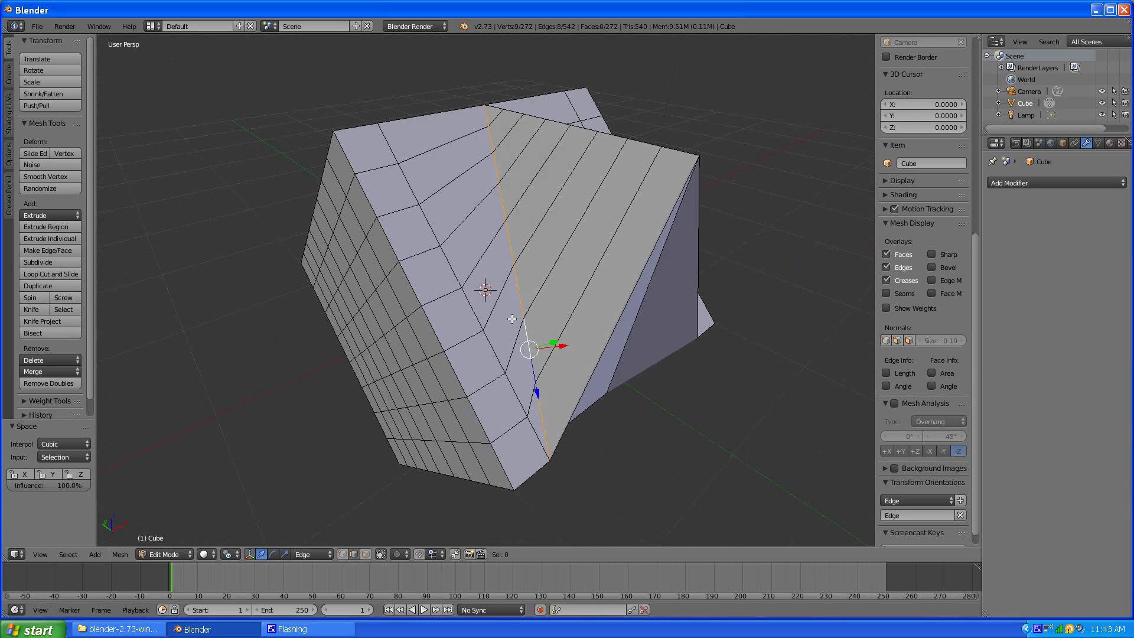
key(w)
mouse_move(511, 317)
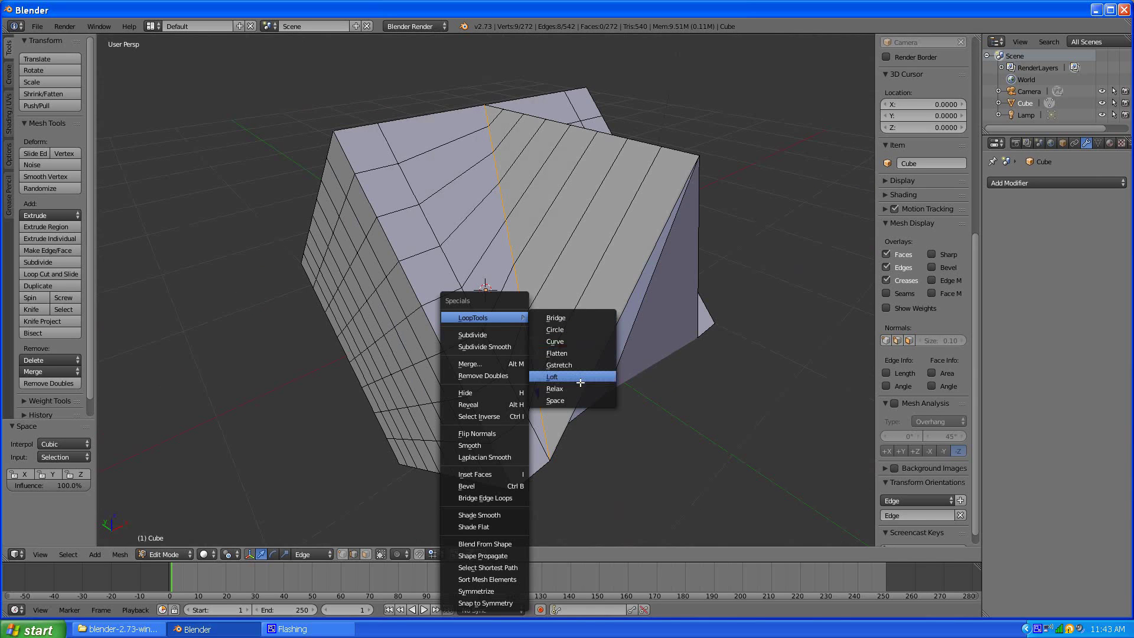
click(572, 399)
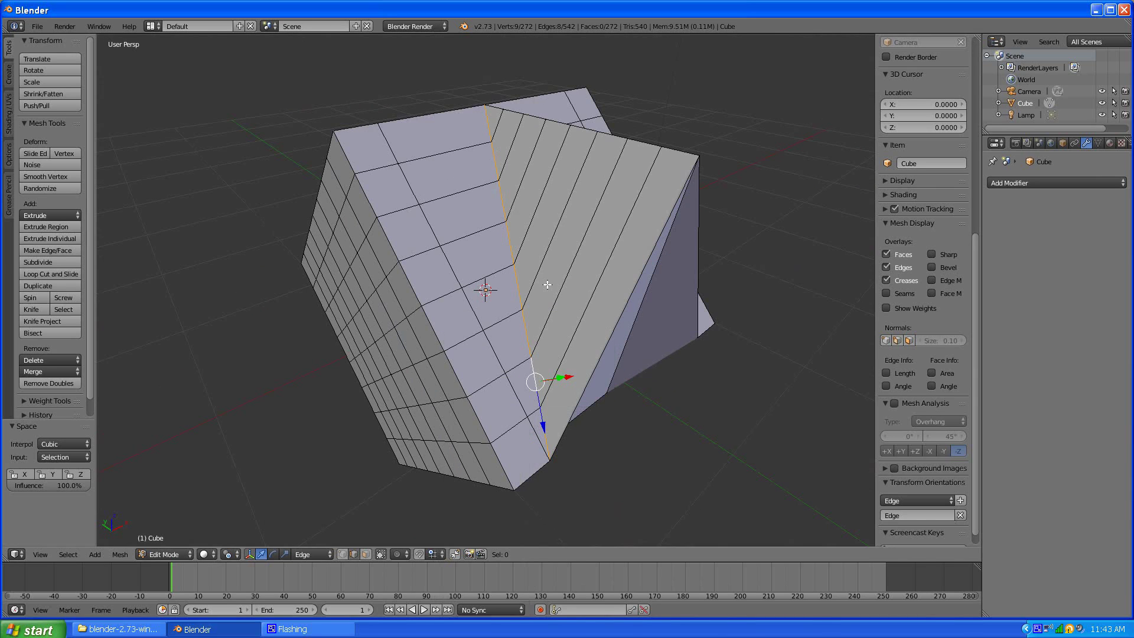
key(a)
middle_drag(547, 284, 411, 274)
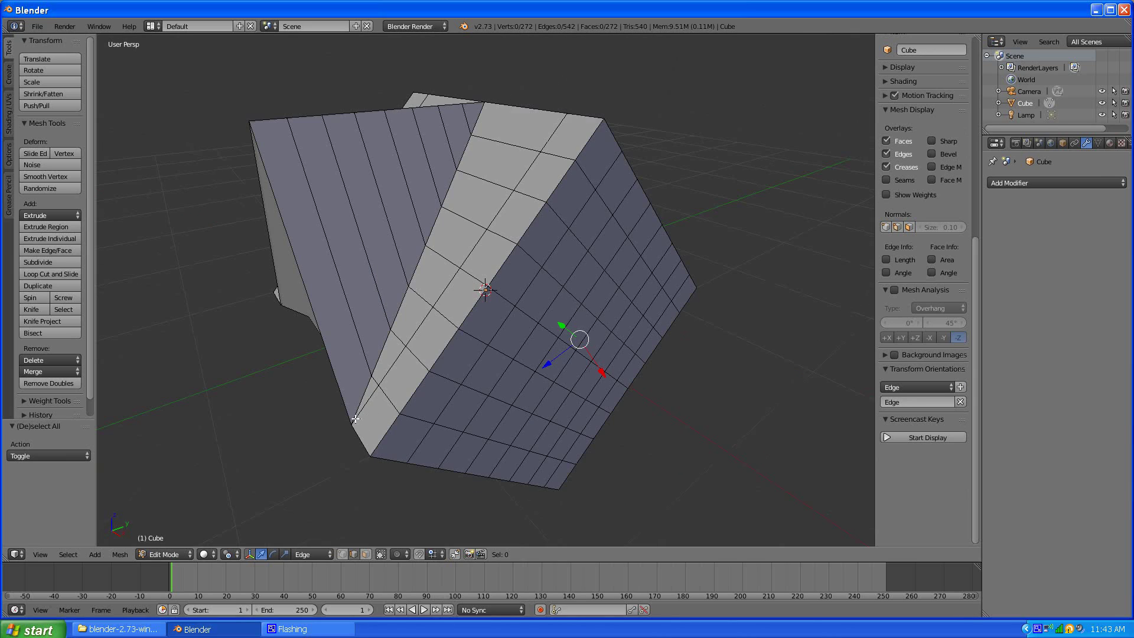
Turn to the triangular side and select its bottom-left and lower-right corner vertices
middle_drag(352, 328, 460, 293)
middle_drag(567, 234, 489, 378)
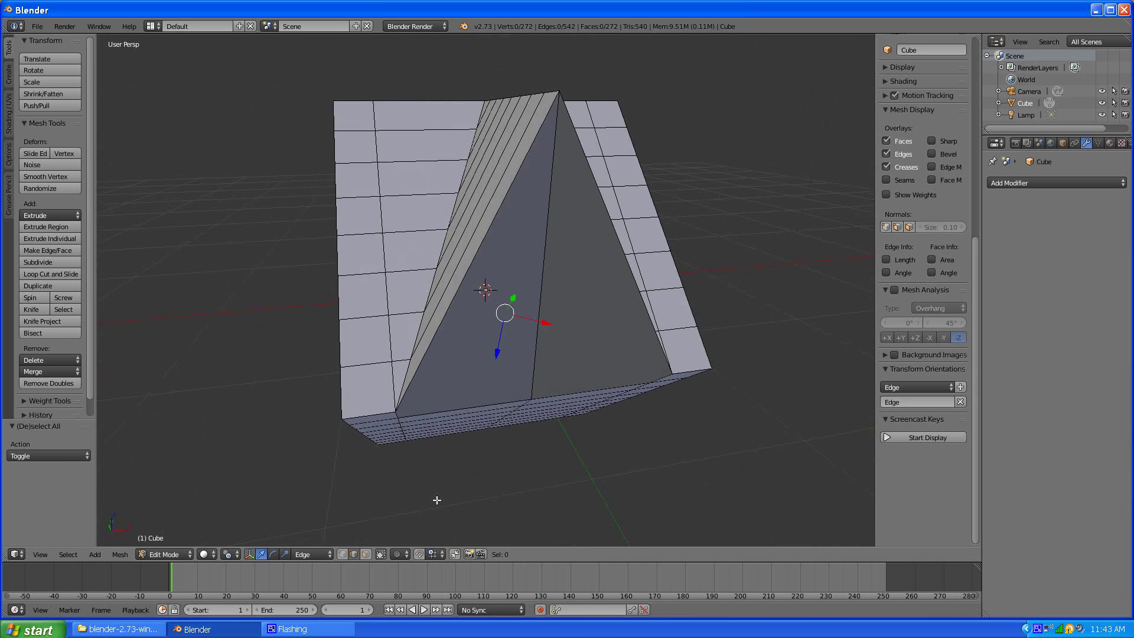
right_click(396, 411)
shift+right_click(669, 373)
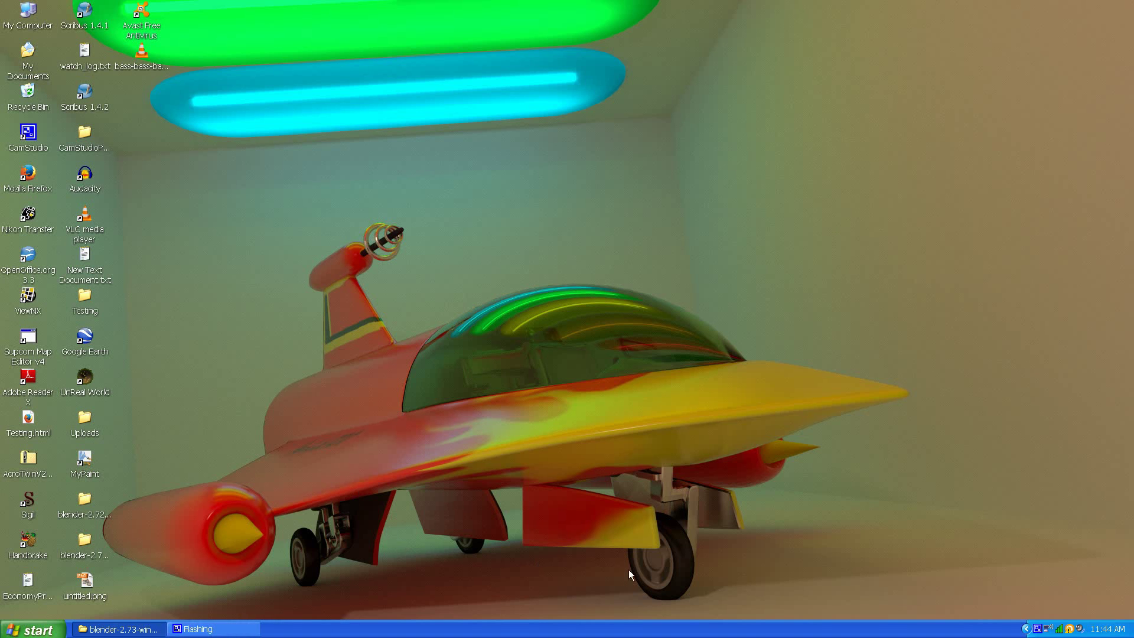
Restore the CamStudio window from the system tray to view the recording status
click(1038, 629)
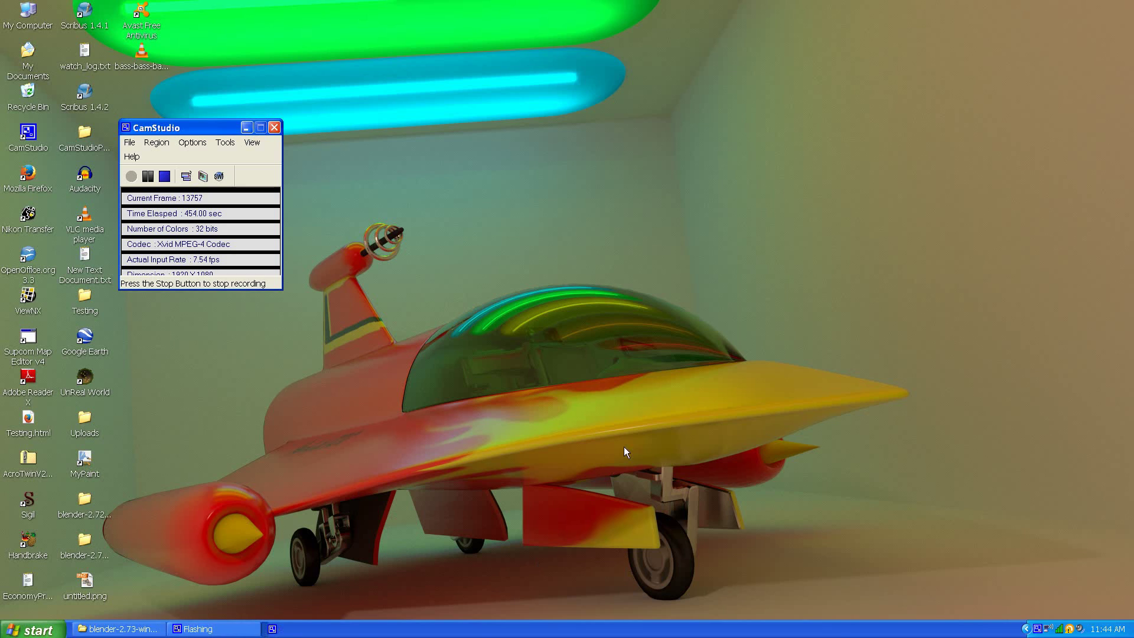